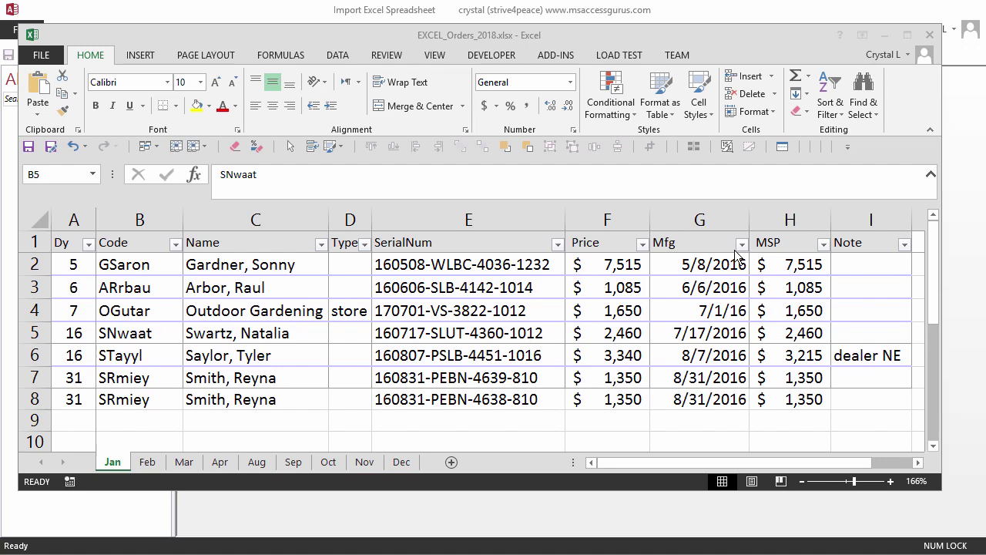
- Look through the Feb, Mar, Apr, Aug and Sep worksheets of the orders workbook to compare their column layouts
{"action": "left_click", "coordinate": [148, 464]}
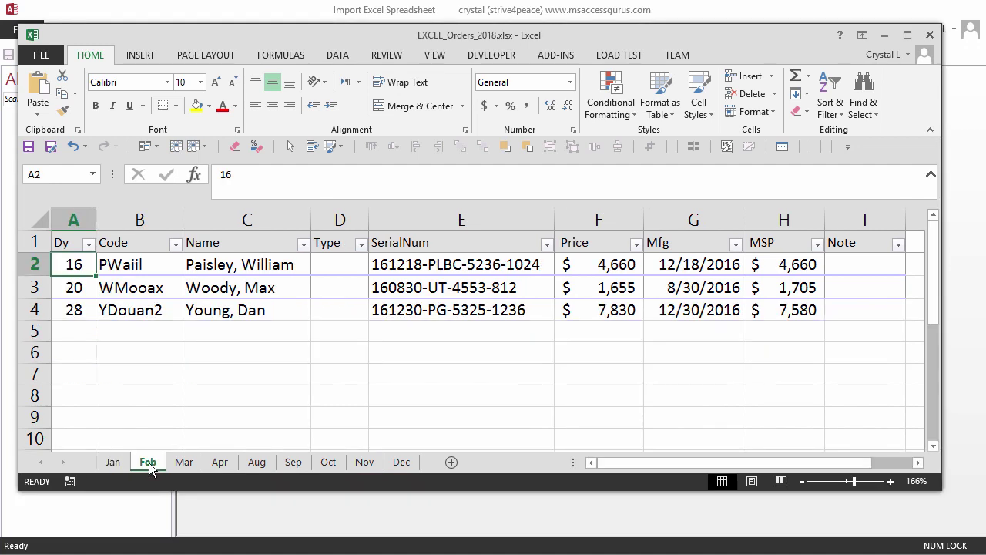
{"action": "left_click", "coordinate": [185, 463]}
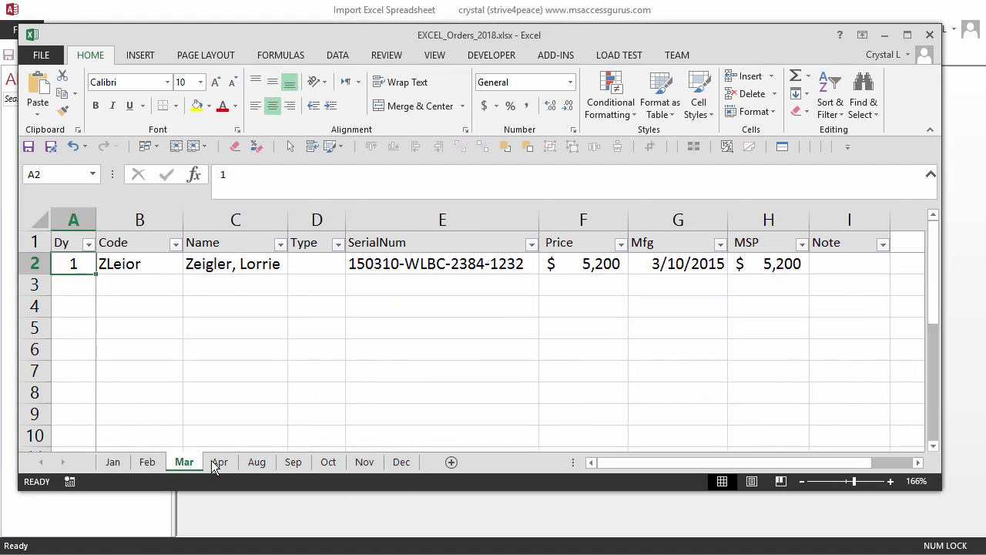
{"action": "left_click", "coordinate": [222, 463]}
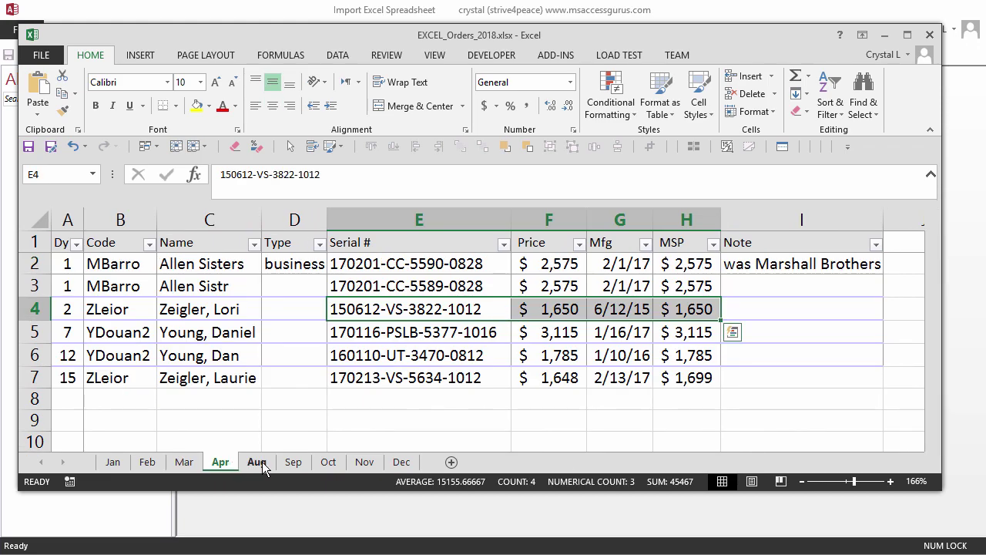
{"action": "left_click", "coordinate": [262, 462]}
{"action": "left_click", "coordinate": [296, 463]}
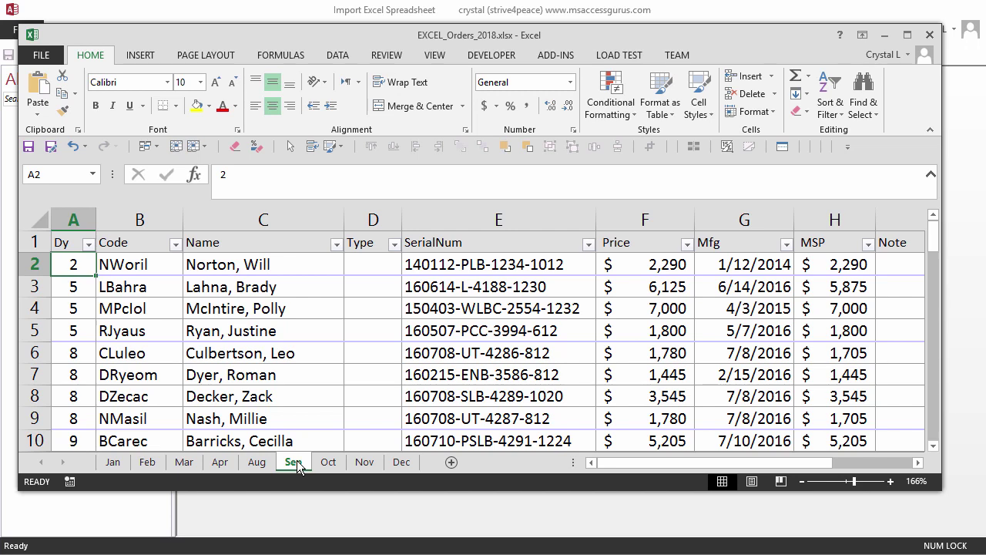
{"action": "key", "text": "alt+Tab"}
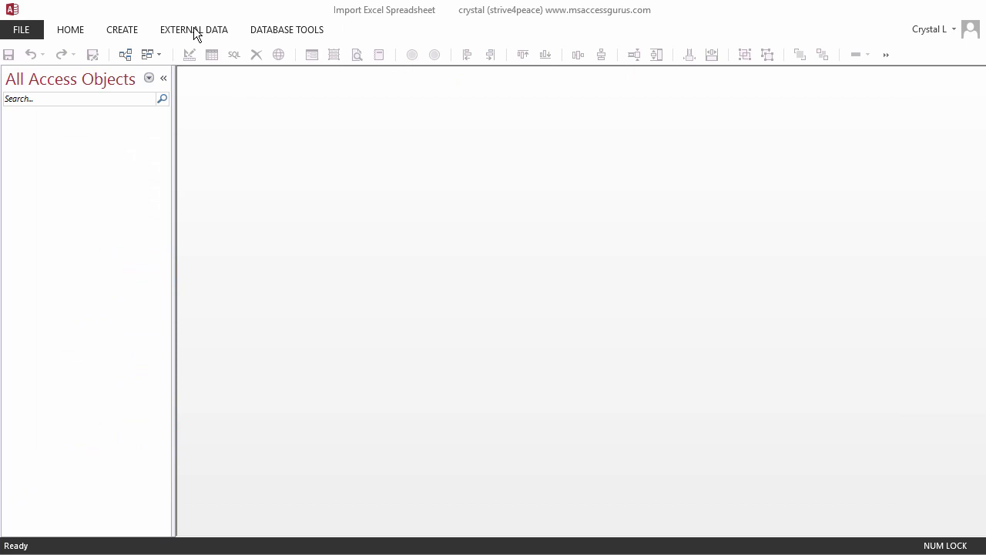
{"action": "key", "text": "alt+Tab"}
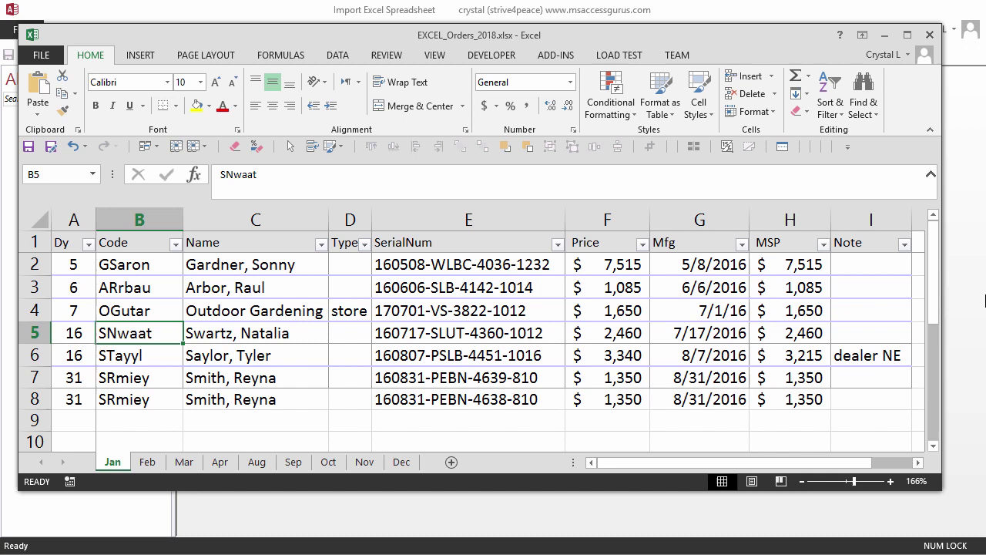
- Open the Visual Basic editor's Immediate window and run ?ActiveWorkbook.FullName to print the workbook's full path
{"action": "key", "text": "alt+F11"}
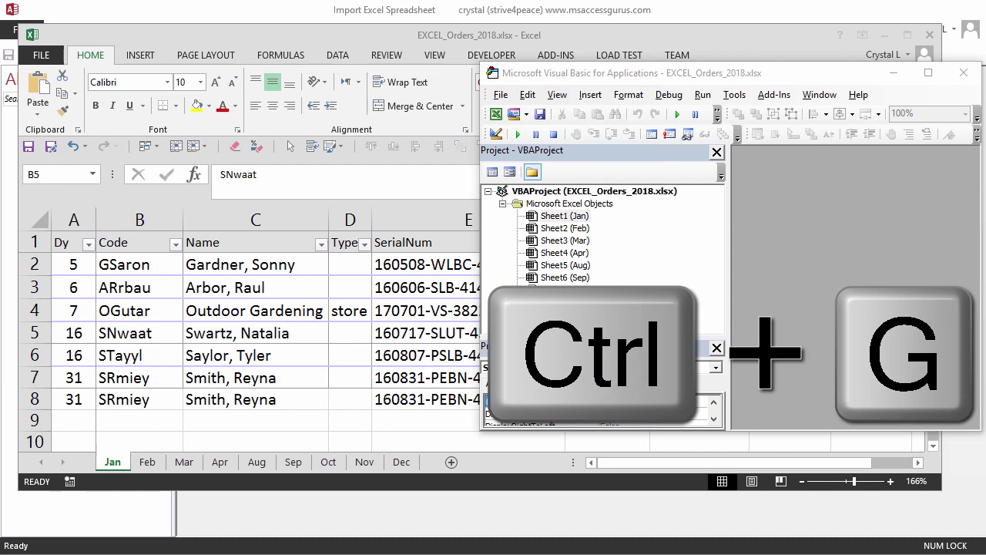
{"action": "key", "text": "ctrl+g"}
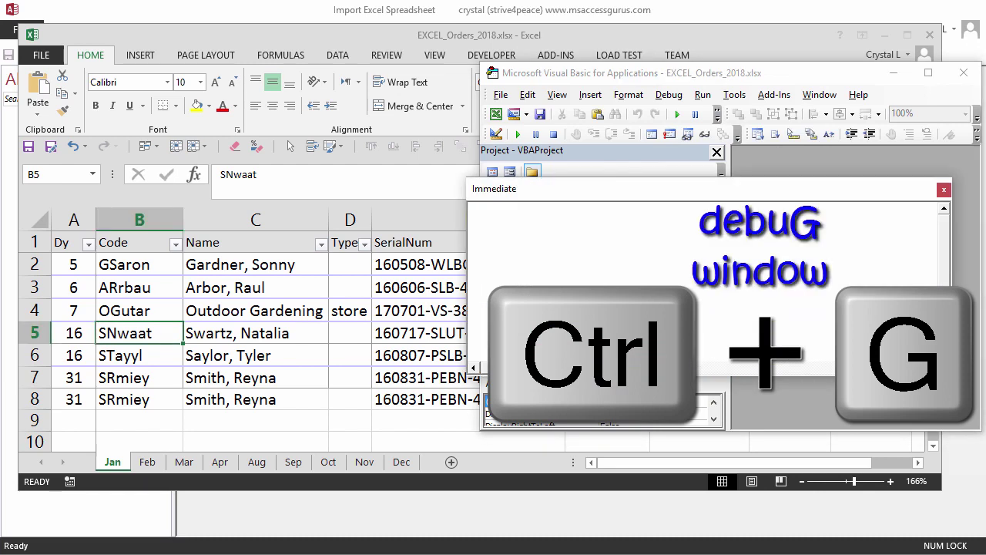
{"action": "type", "text": "?acti"}
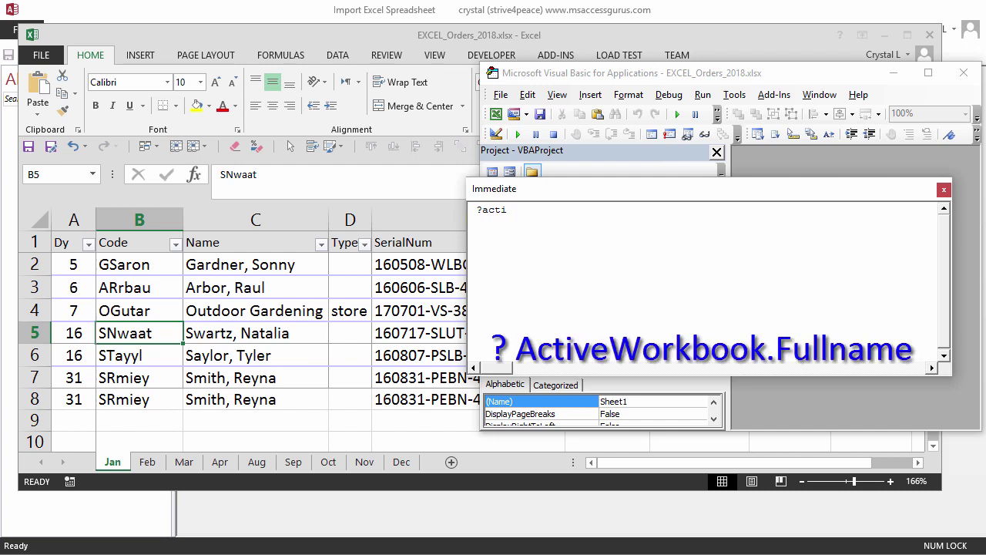
{"action": "key", "text": "ctrl+space"}
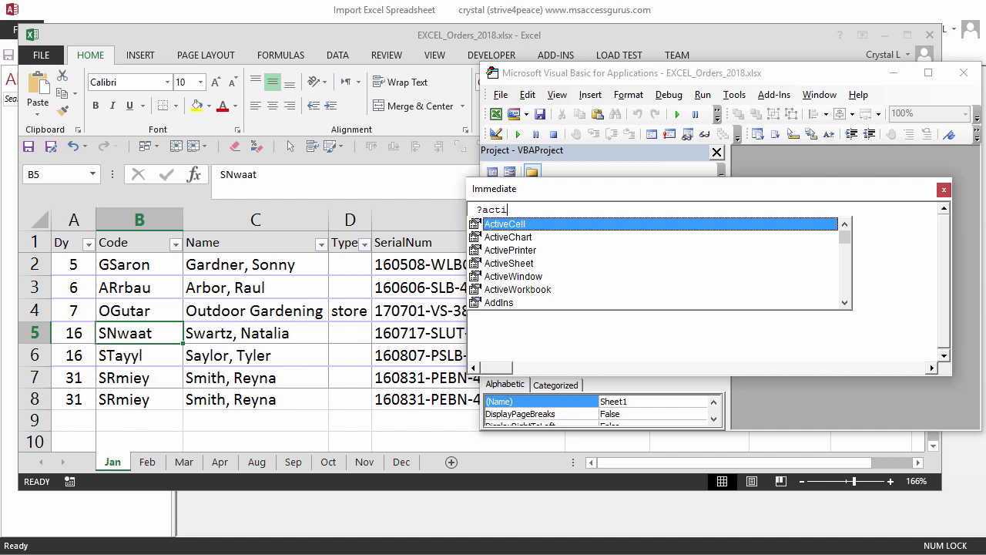
{"action": "key", "text": "Down"}
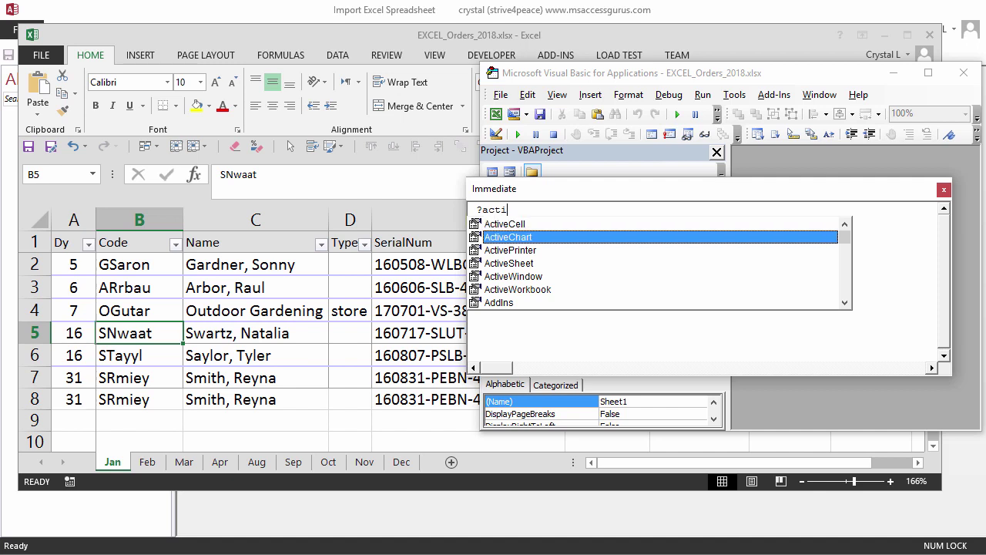
{"action": "key", "text": "Down"}
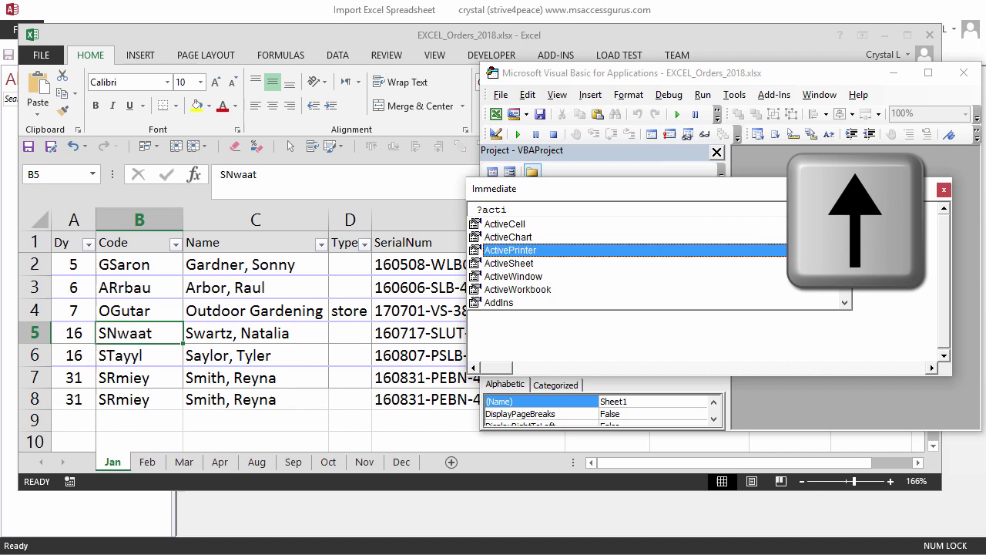
{"action": "key", "text": "Down"}
{"action": "key", "text": "Down"}
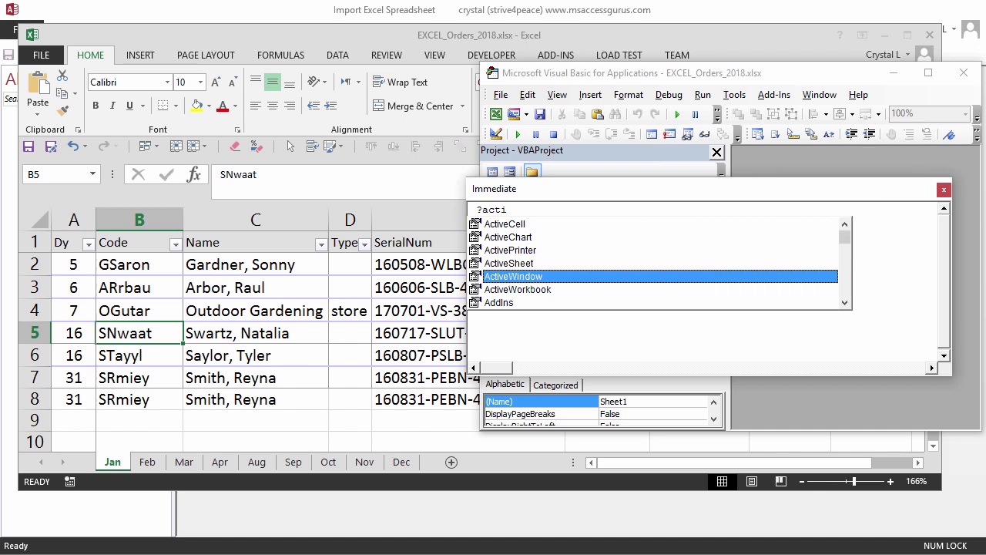
{"action": "key", "text": "Down"}
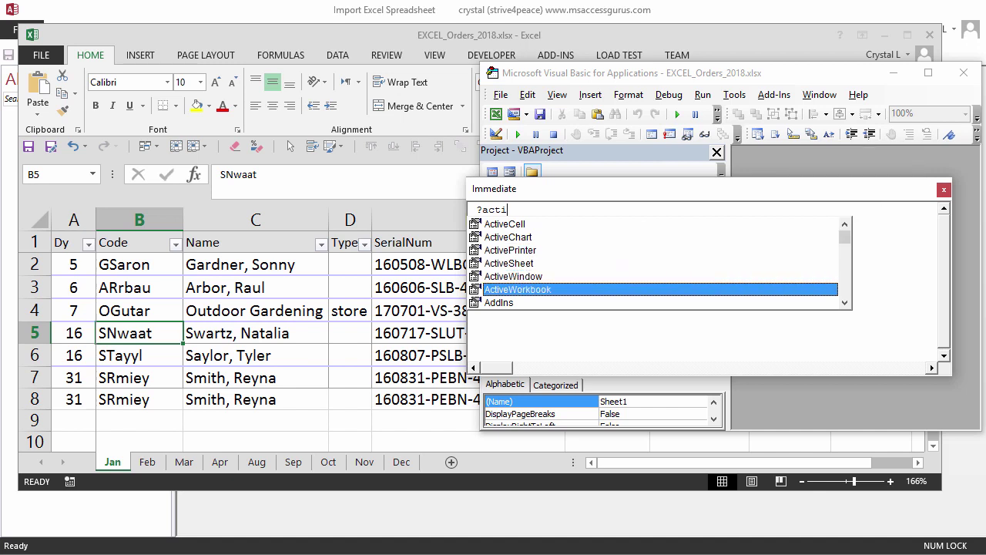
{"action": "key", "text": "Tab"}
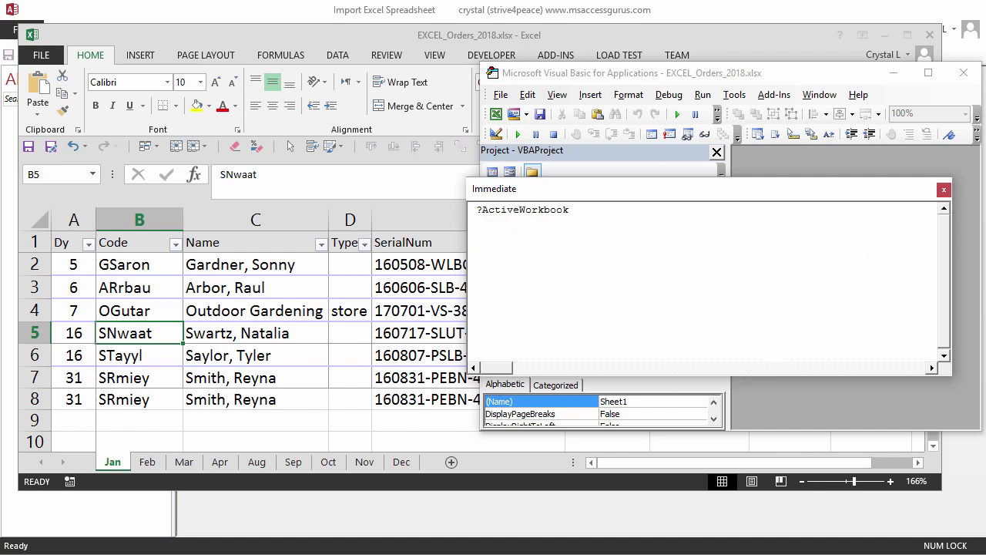
{"action": "type", "text": "."}
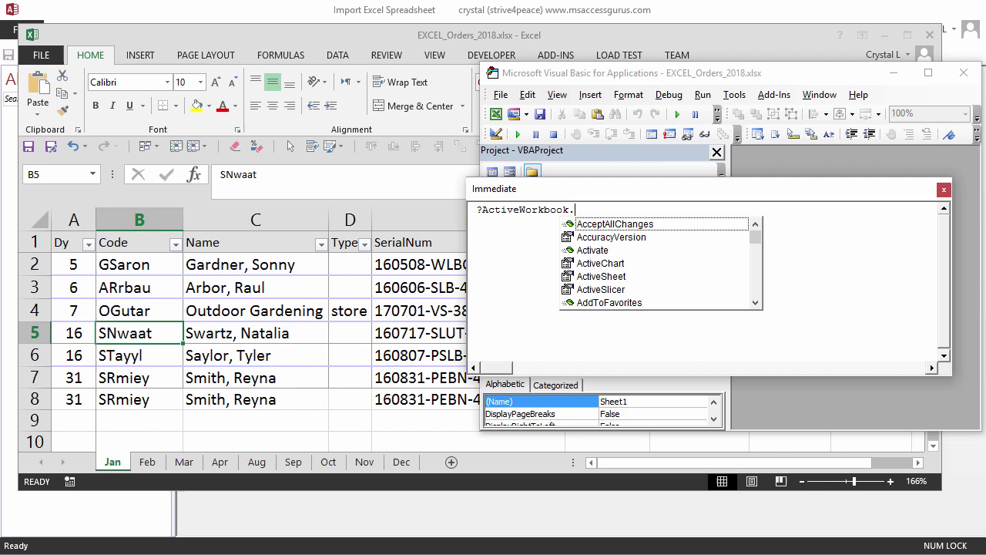
{"action": "type", "text": "full"}
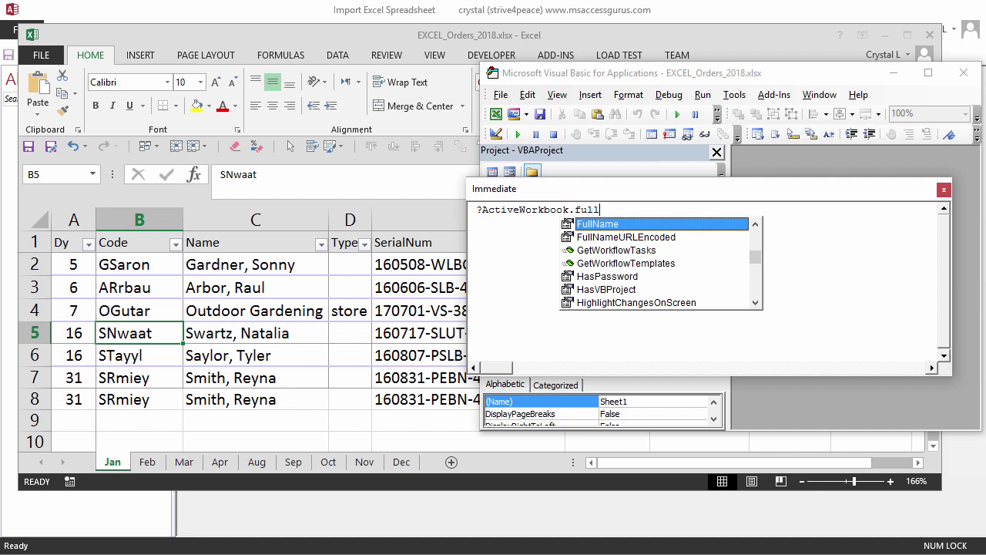
{"action": "key", "text": "Tab"}
{"action": "key", "text": "Tab"}
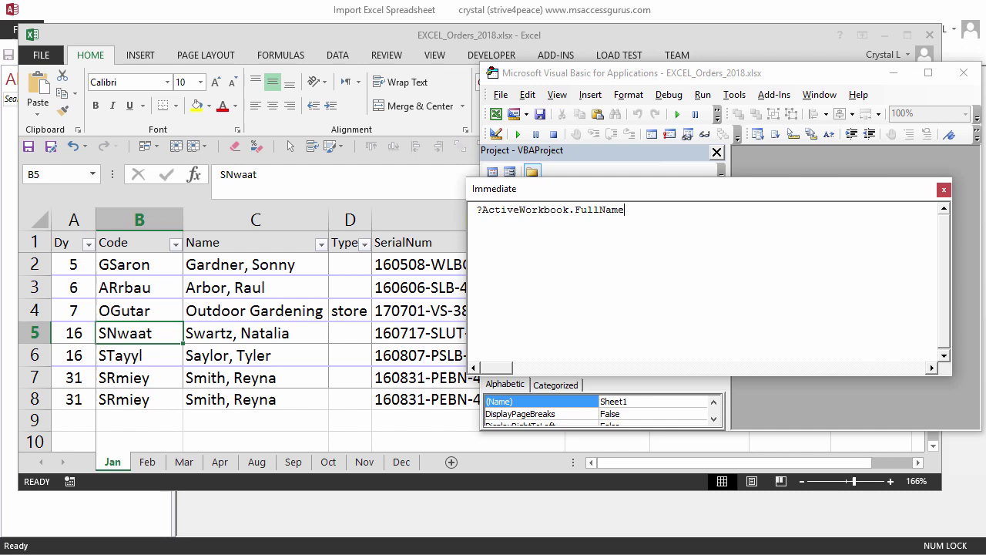
{"action": "key", "text": "Return"}
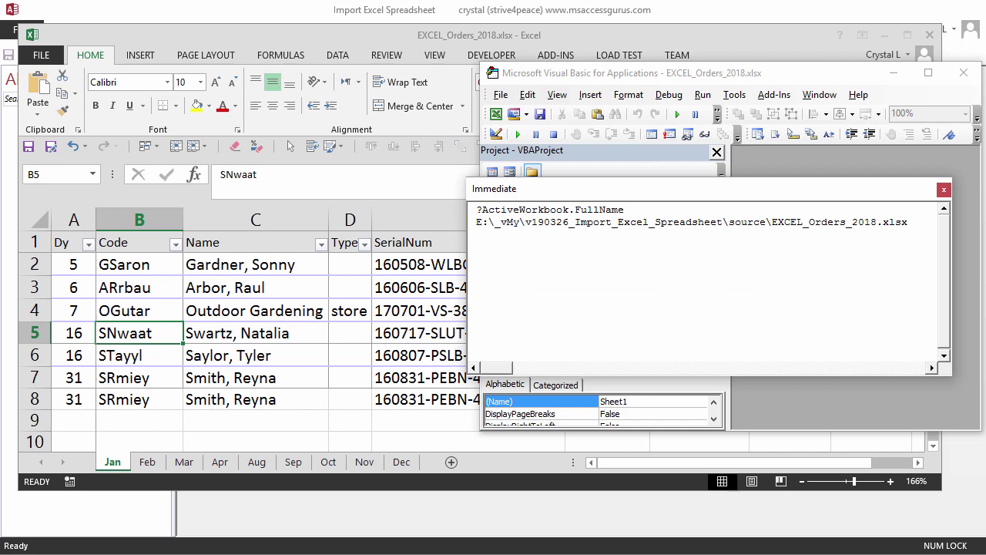
- Copy the printed workbook path, and close both the Visual Basic editor and the orders workbook
{"action": "key", "text": "shift+End"}
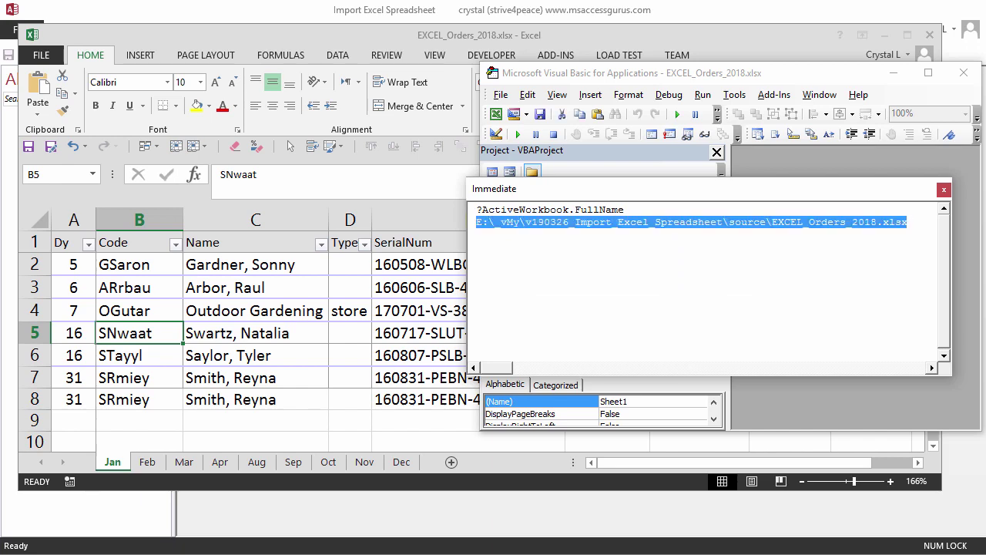
{"action": "key", "text": "ctrl+c"}
{"action": "left_click", "coordinate": [966, 74]}
{"action": "left_click", "coordinate": [966, 75]}
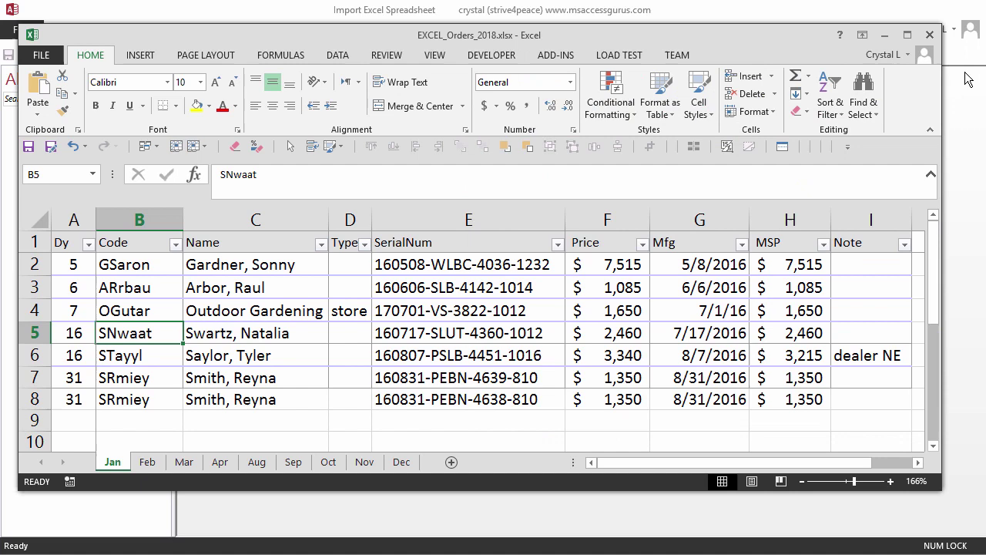
{"action": "left_click", "coordinate": [931, 36]}
{"action": "left_click", "coordinate": [515, 217]}
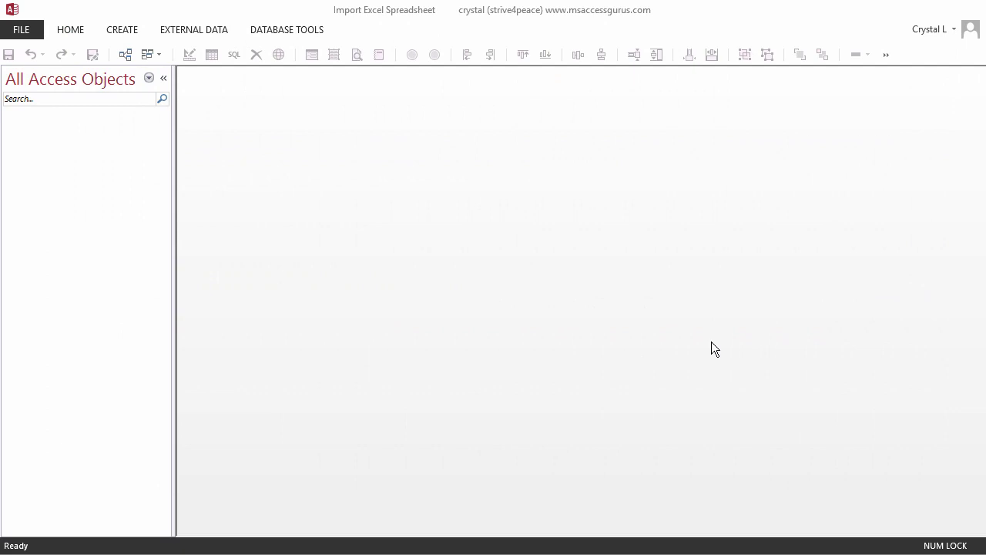
- Start an Excel import into a new Access table, using E:\_vMy\v190326_Import_Excel_Spreadsheet\source\EXCEL_Orders_2018.xlsx as the source file
{"action": "left_click", "coordinate": [194, 31]}
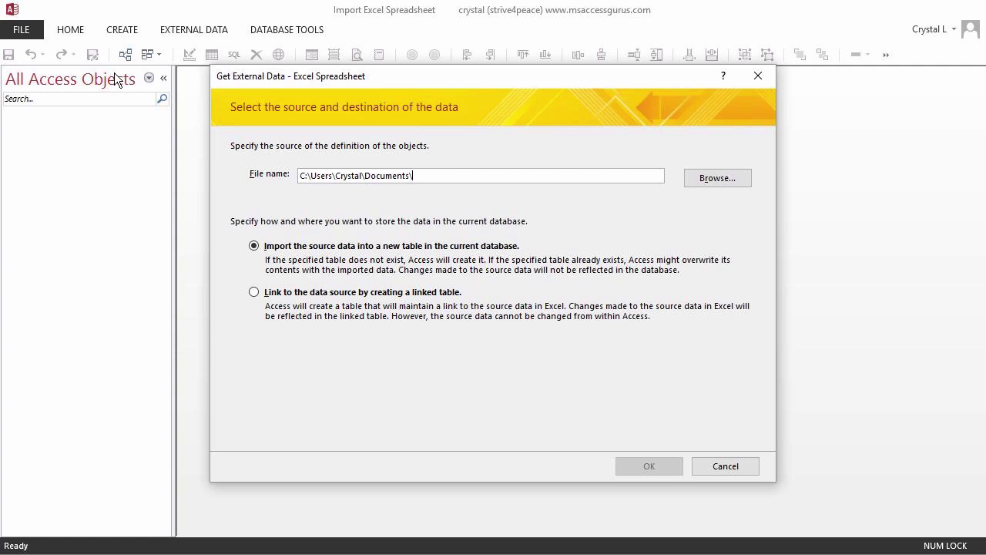
{"action": "left_click_drag", "start_coordinate": [416, 175], "coordinate": [276, 171]}
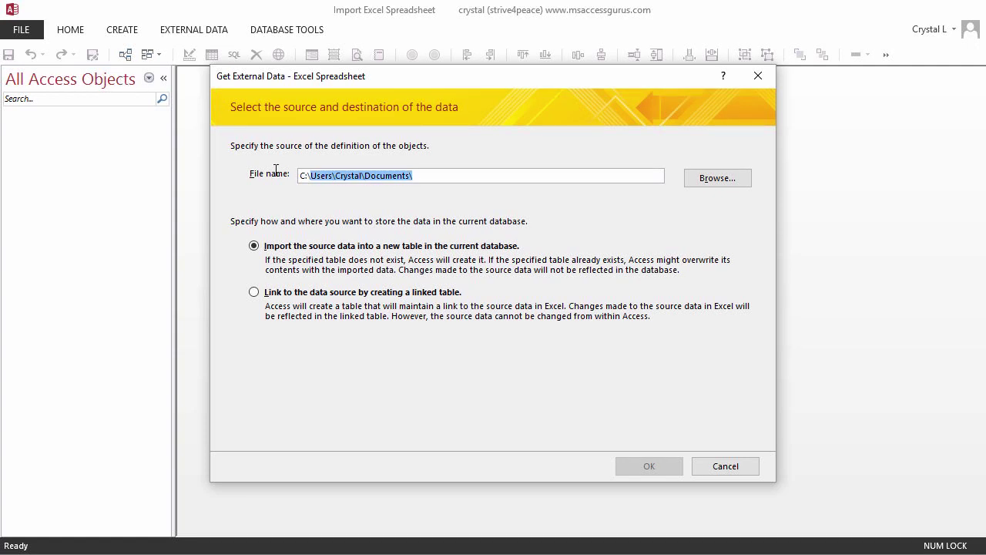
{"action": "key", "text": "ctrl+v"}
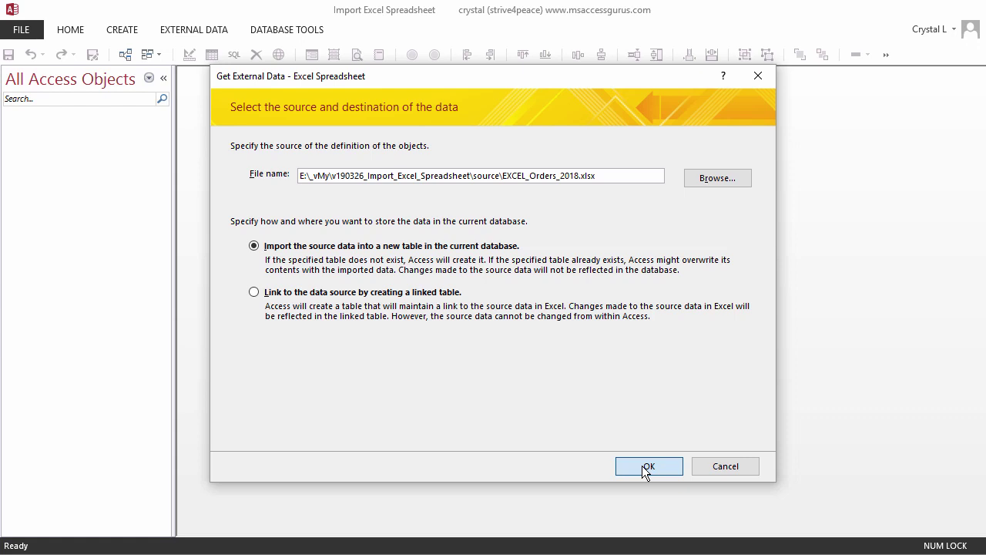
{"action": "left_click", "coordinate": [643, 467]}
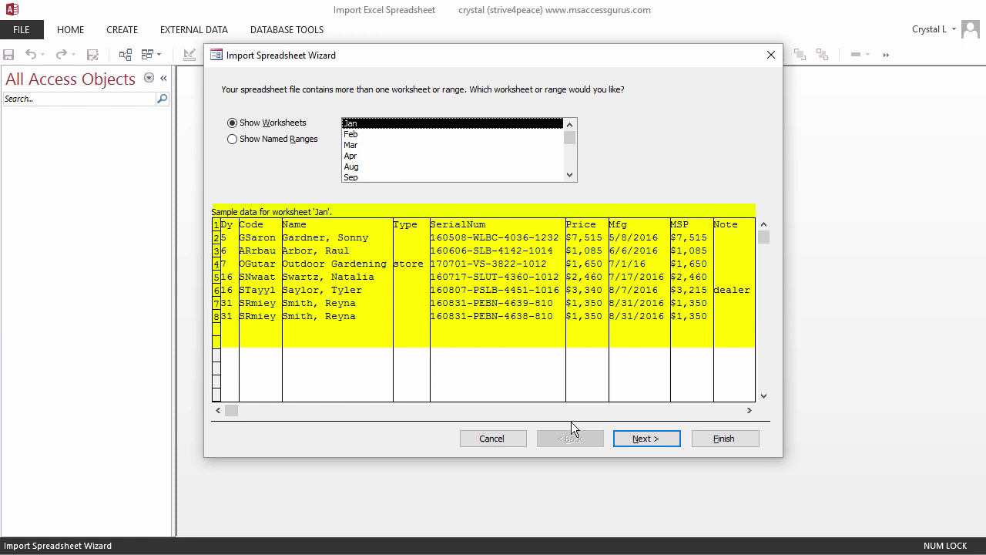
- Choose the Jan worksheet with its first row as column headings, and set the Dy field's data type to Integer
{"action": "left_click", "coordinate": [645, 443]}
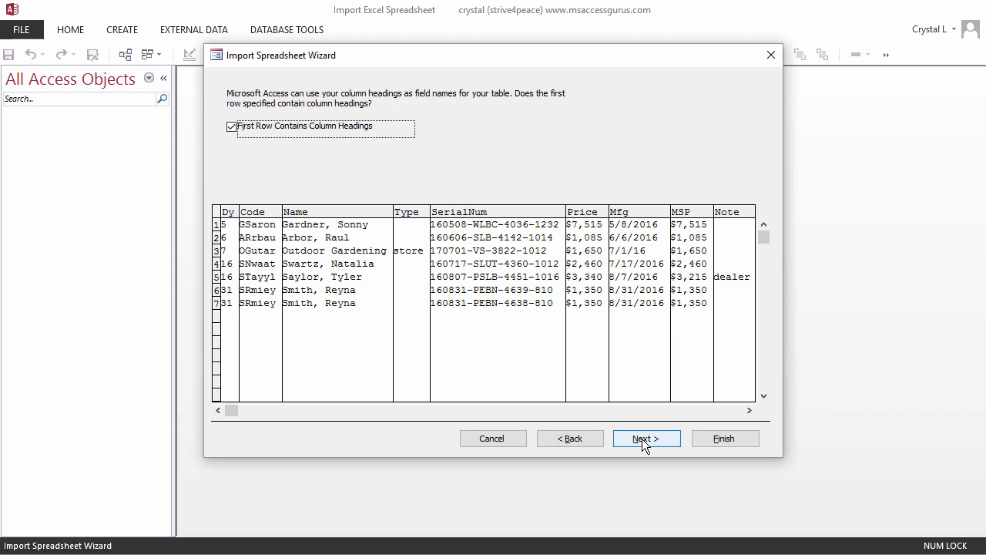
{"action": "left_click", "coordinate": [643, 439]}
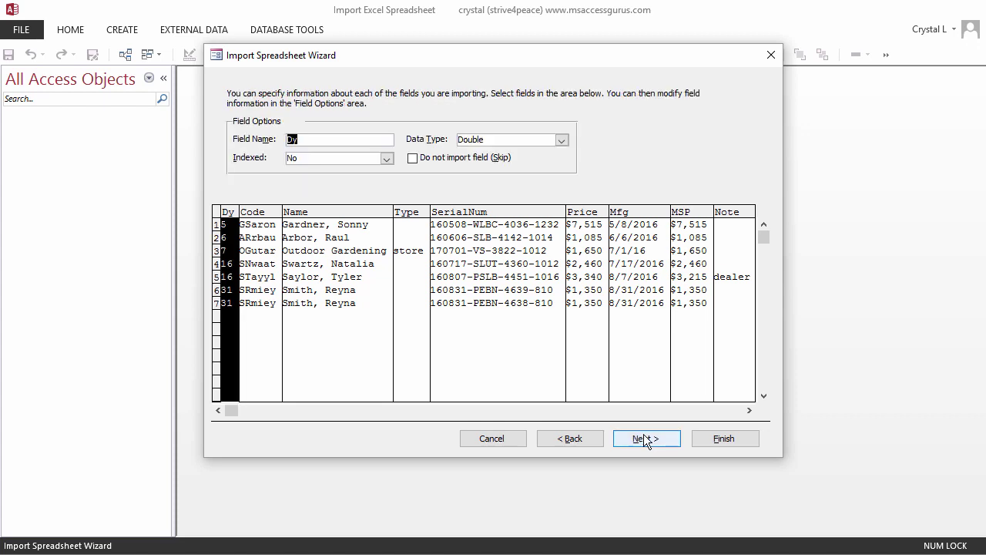
{"action": "left_click", "coordinate": [567, 140]}
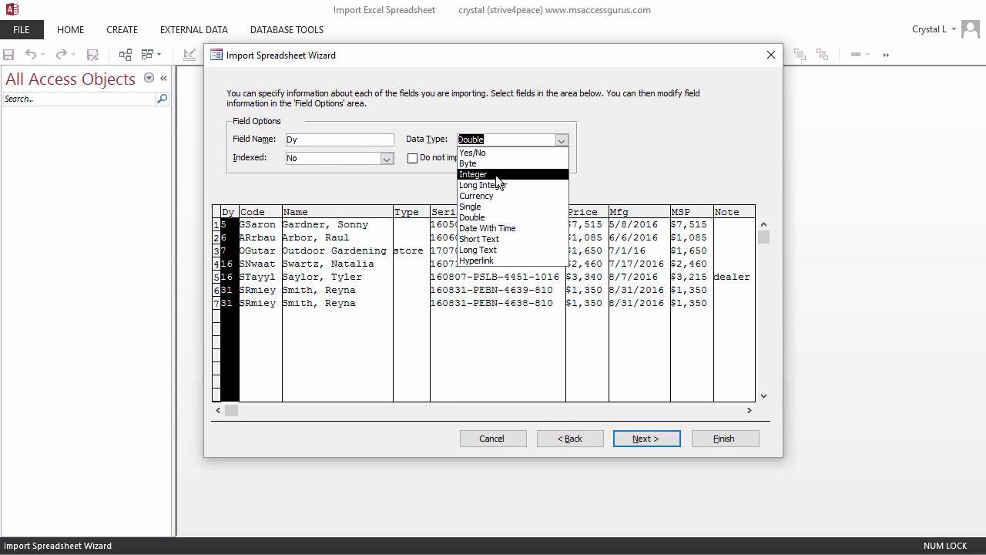
{"action": "left_click", "coordinate": [497, 175]}
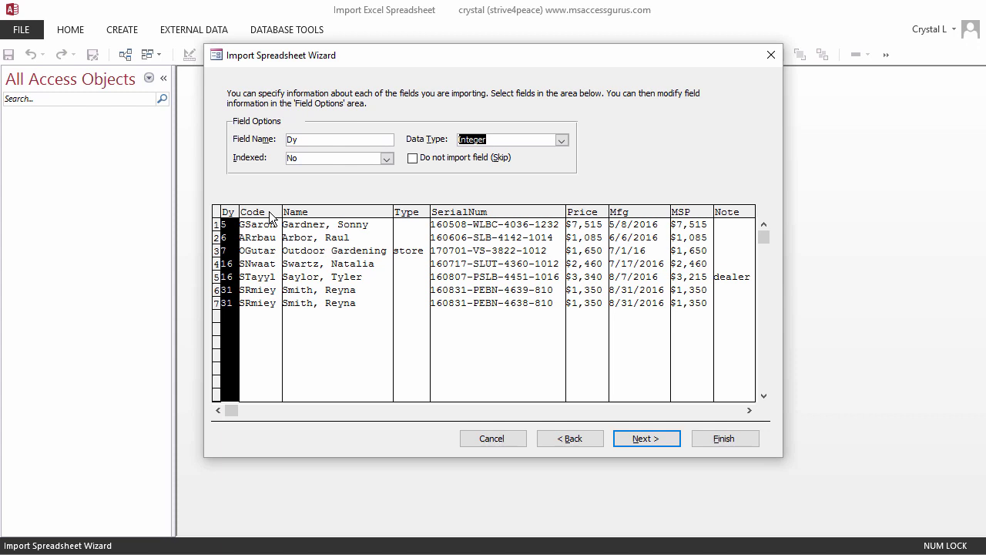
{"action": "left_click", "coordinate": [646, 439]}
- Name the destination table import_Jan and finish the import without saving the import steps
{"action": "left_click", "coordinate": [651, 439]}
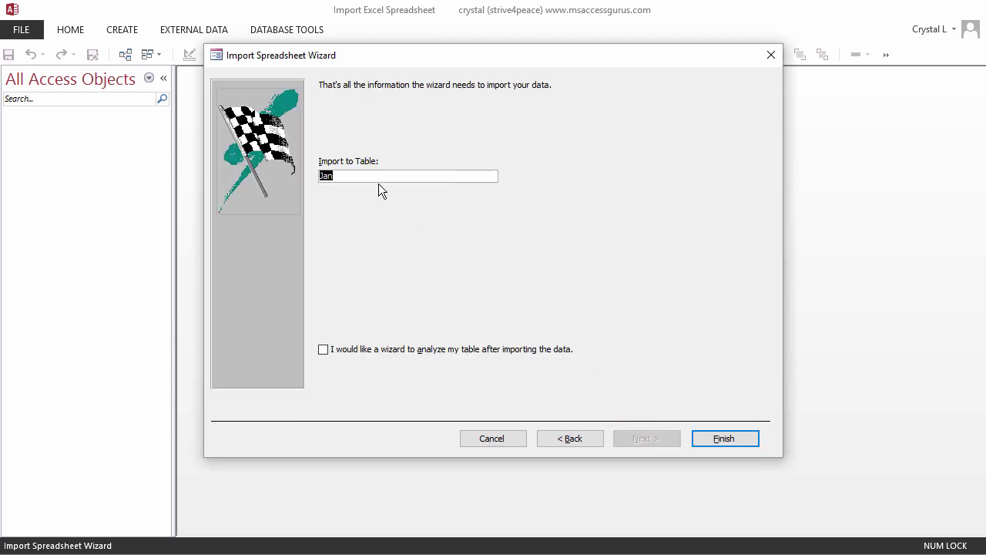
{"action": "left_click", "coordinate": [376, 174]}
{"action": "key", "text": "Home"}
{"action": "type", "text": "import_"}
{"action": "key", "text": "Return"}
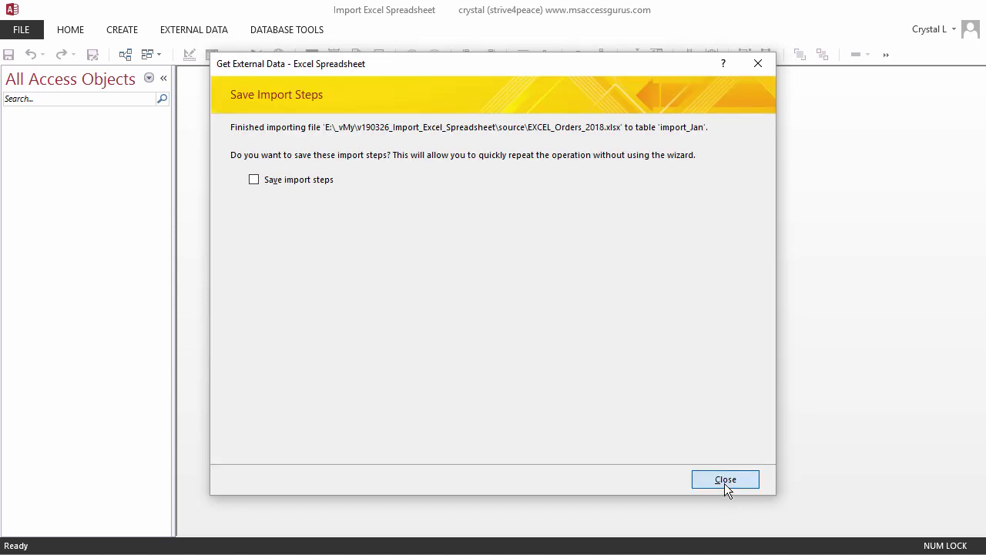
{"action": "left_click", "coordinate": [725, 480]}
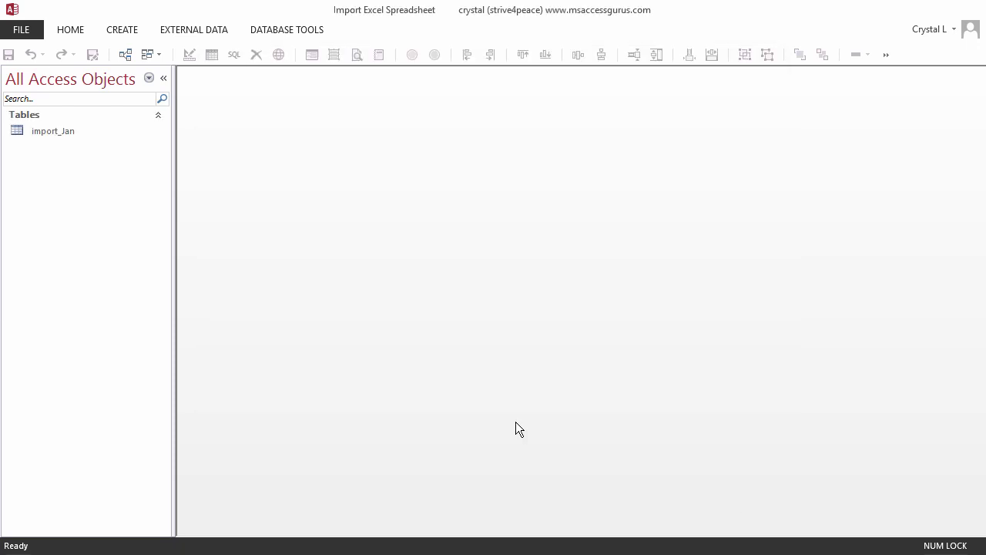
- Open the import_Jan table and fit the widths of the ID through MSP columns to their contents
{"action": "double_click", "coordinate": [35, 128]}
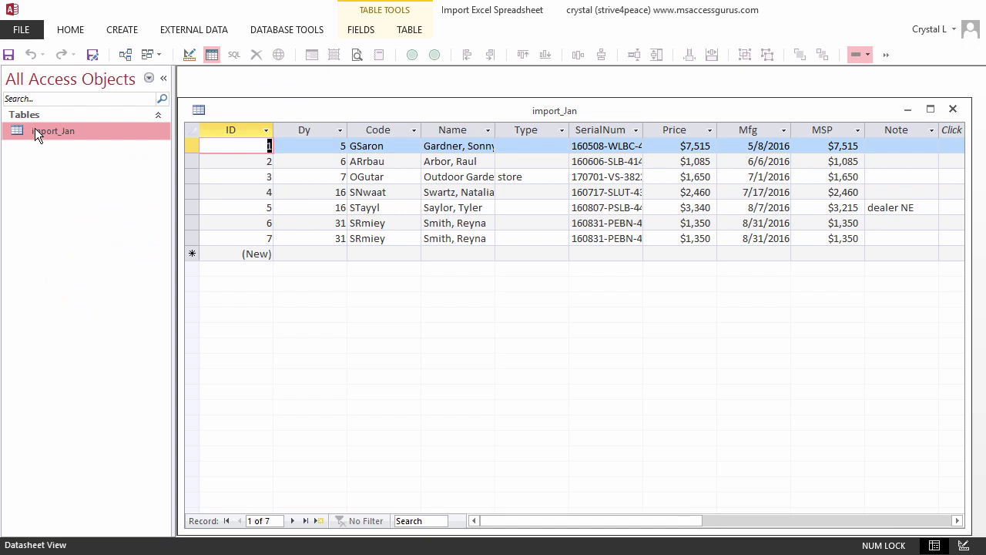
{"action": "left_click_drag", "start_coordinate": [231, 130], "coordinate": [842, 133]}
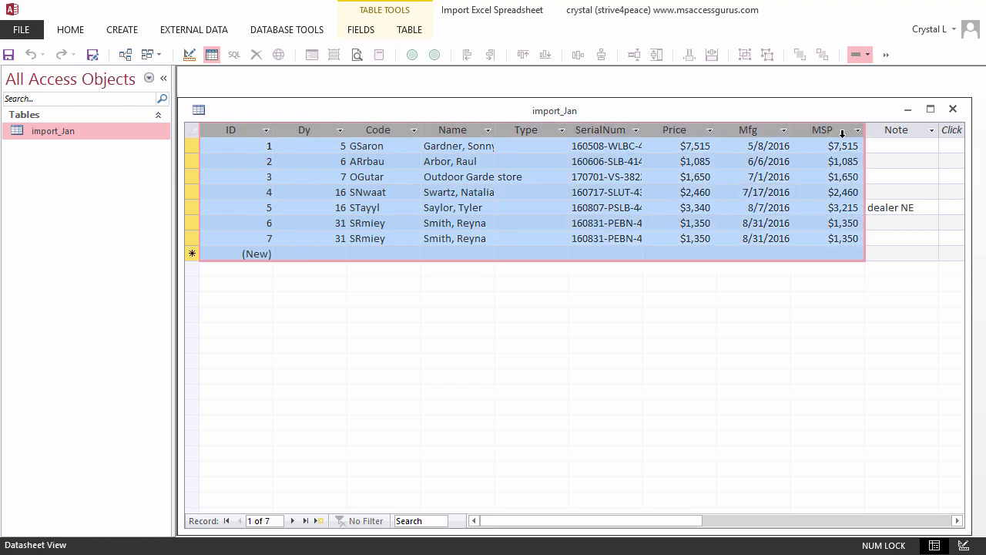
{"action": "double_click", "coordinate": [796, 129]}
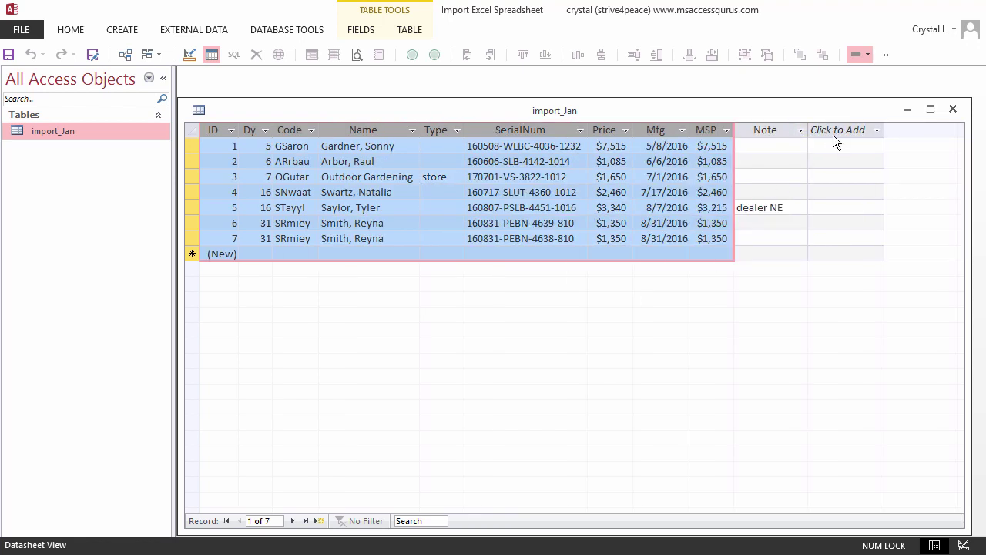
{"action": "left_click", "coordinate": [829, 157]}
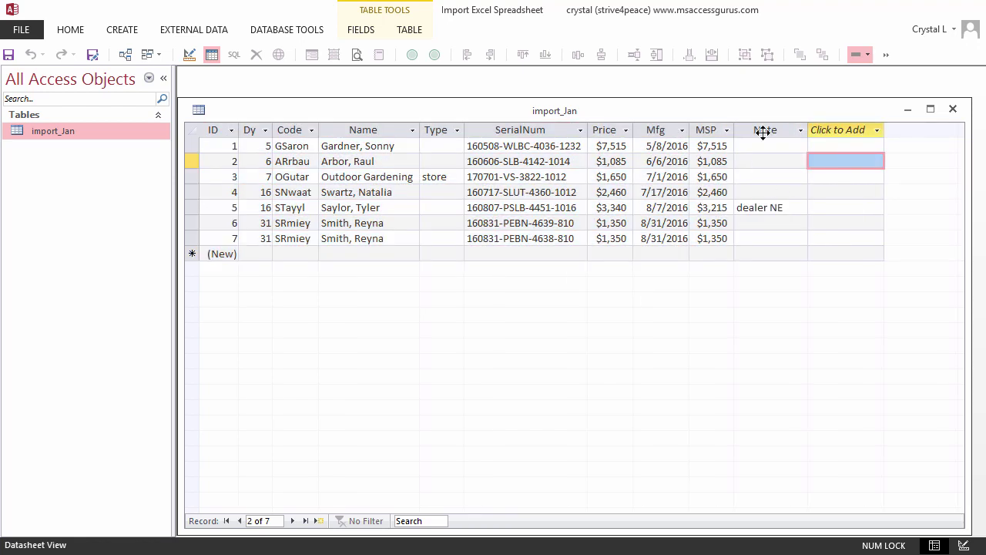
- Hide the Click to Add column, check the datasheet's column visibility list, and return to the first record
{"action": "left_click", "coordinate": [412, 55]}
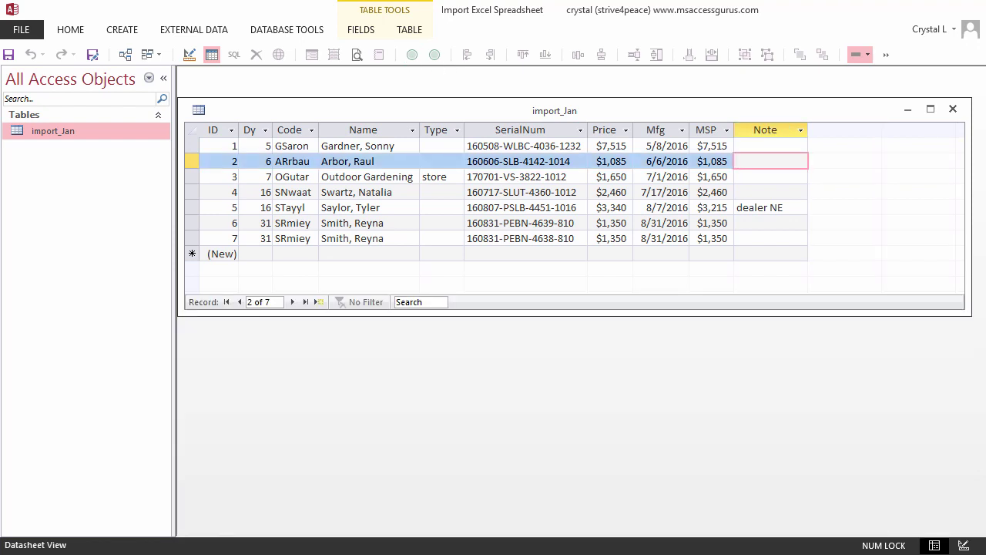
{"action": "right_click", "coordinate": [397, 130]}
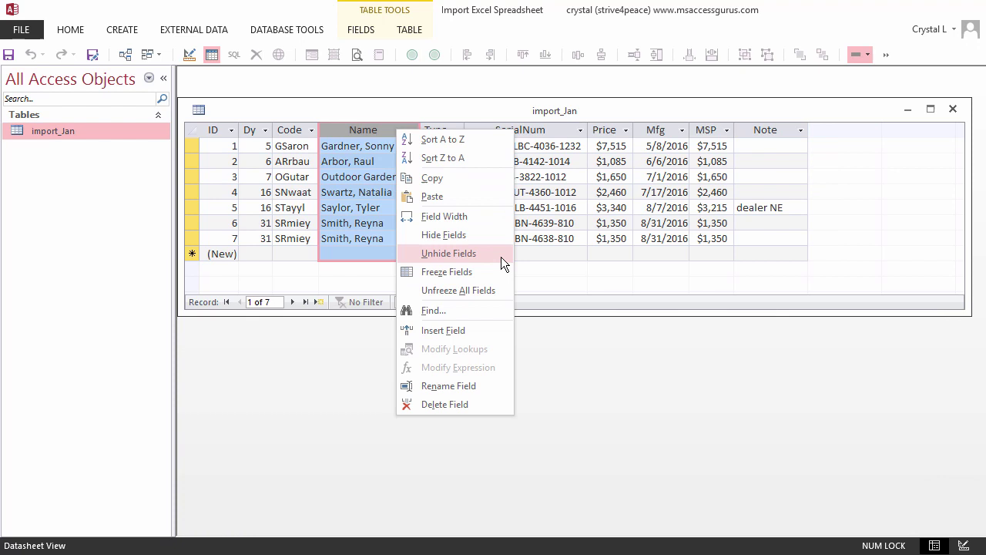
{"action": "left_click", "coordinate": [501, 257]}
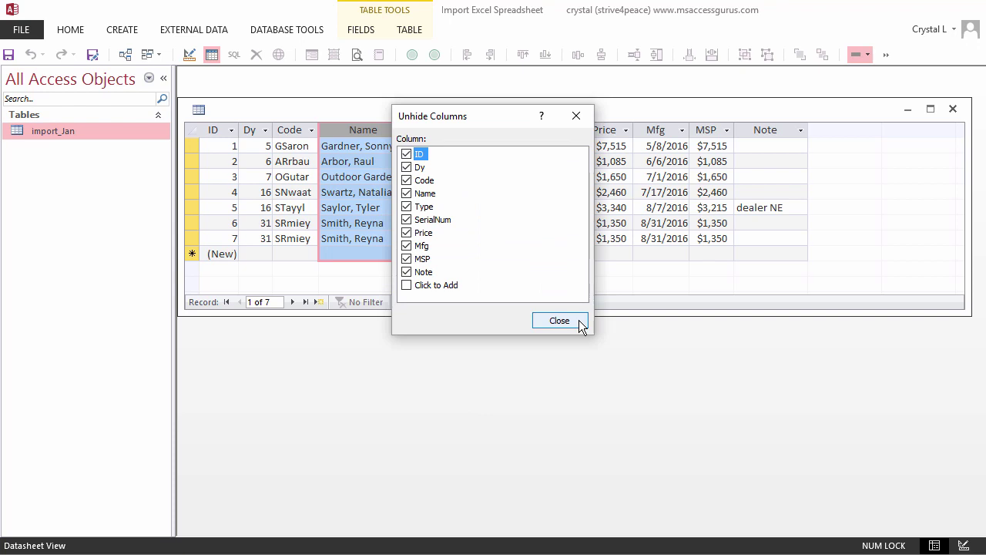
{"action": "left_click", "coordinate": [579, 319]}
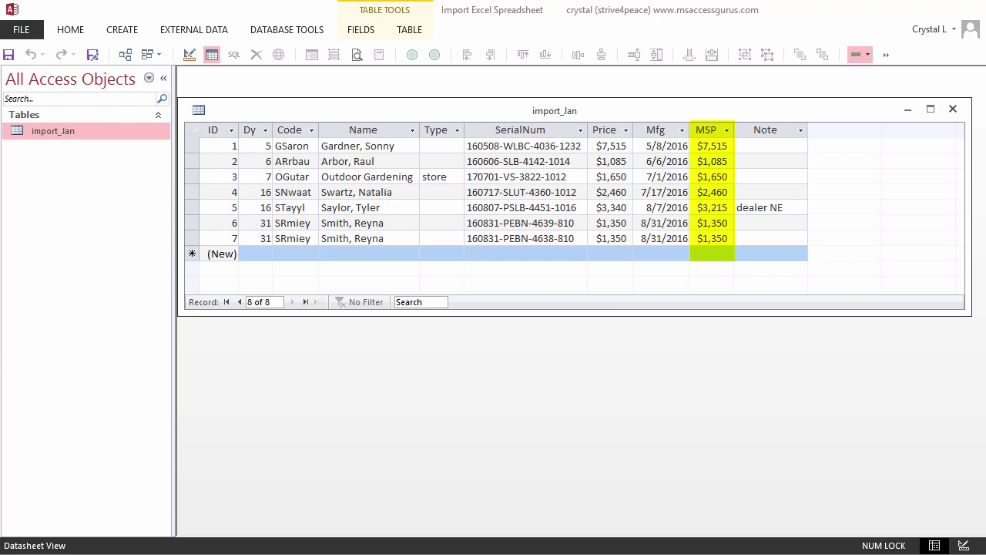
{"action": "left_click", "coordinate": [766, 129]}
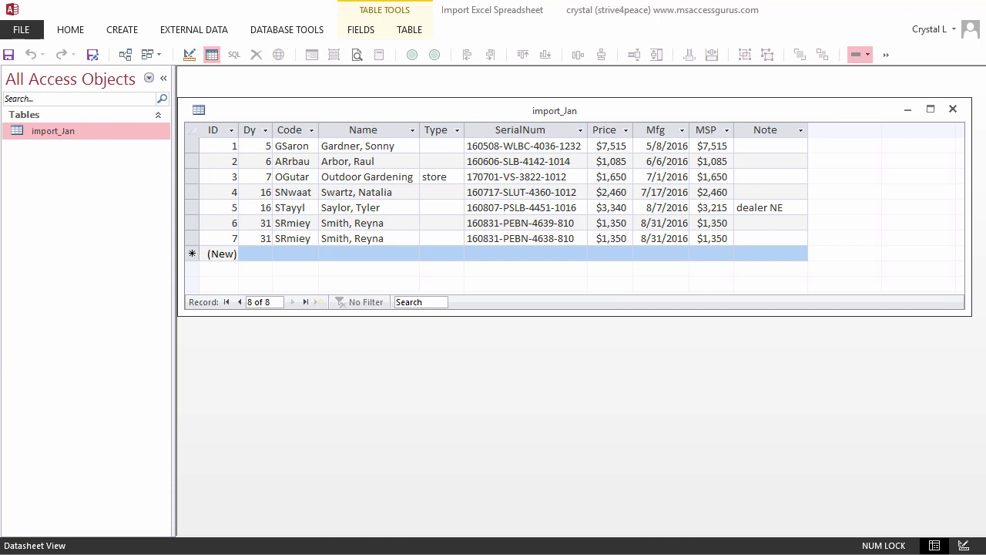
{"action": "key", "text": "ctrl+Home"}
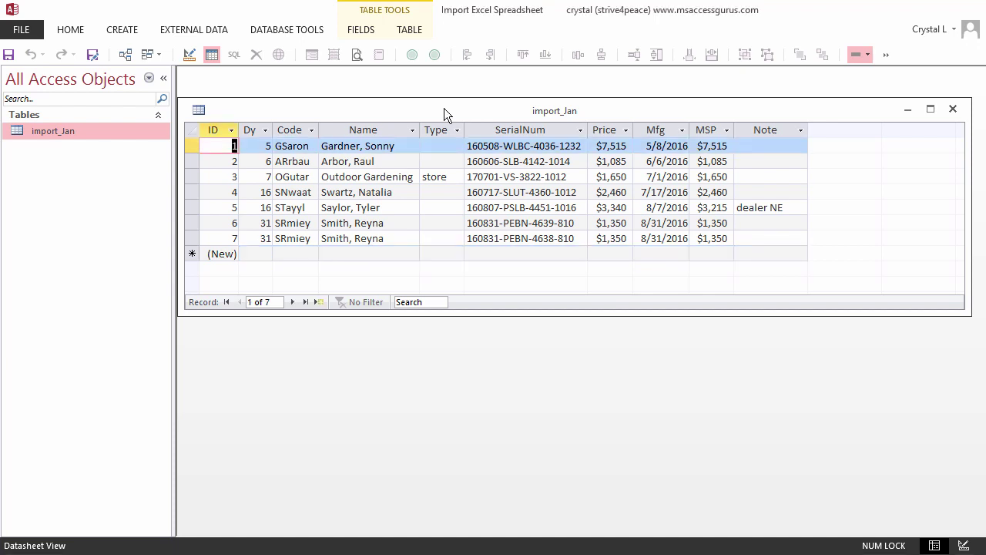
- In the import_Jan table design, insert a Date/Time field dtOrder above Dy with the description "date order was taken"
{"action": "right_click", "coordinate": [443, 108]}
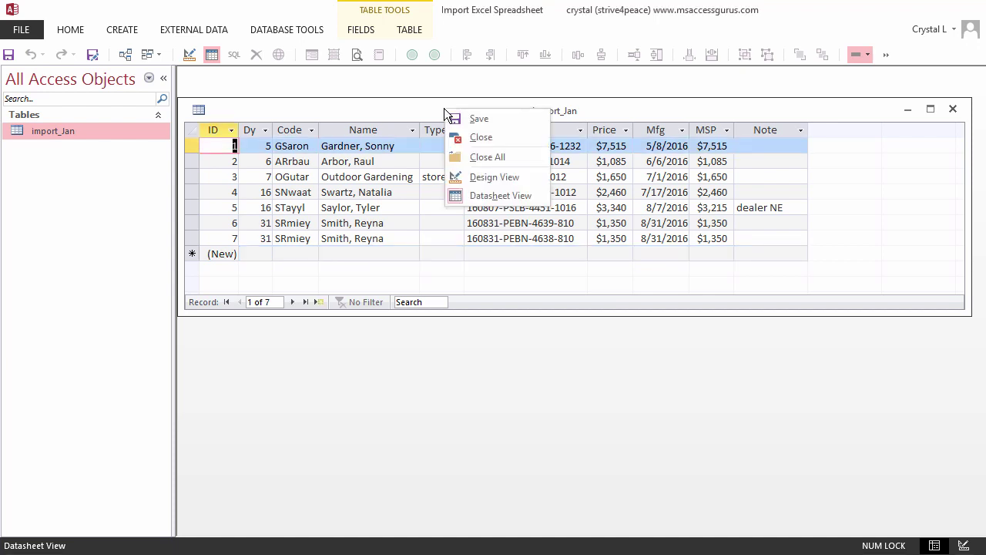
{"action": "left_click", "coordinate": [513, 182]}
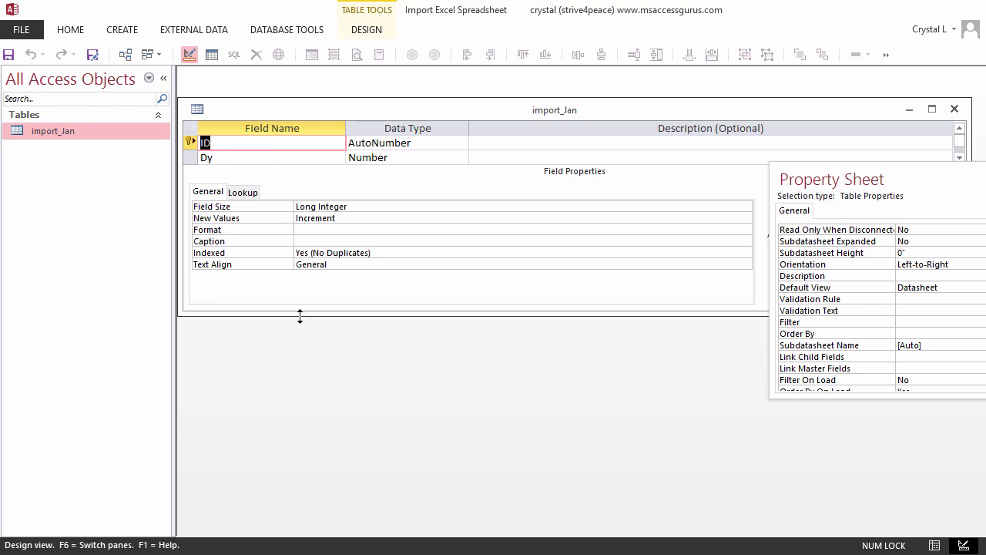
{"action": "left_click_drag", "start_coordinate": [299, 315], "coordinate": [286, 523]}
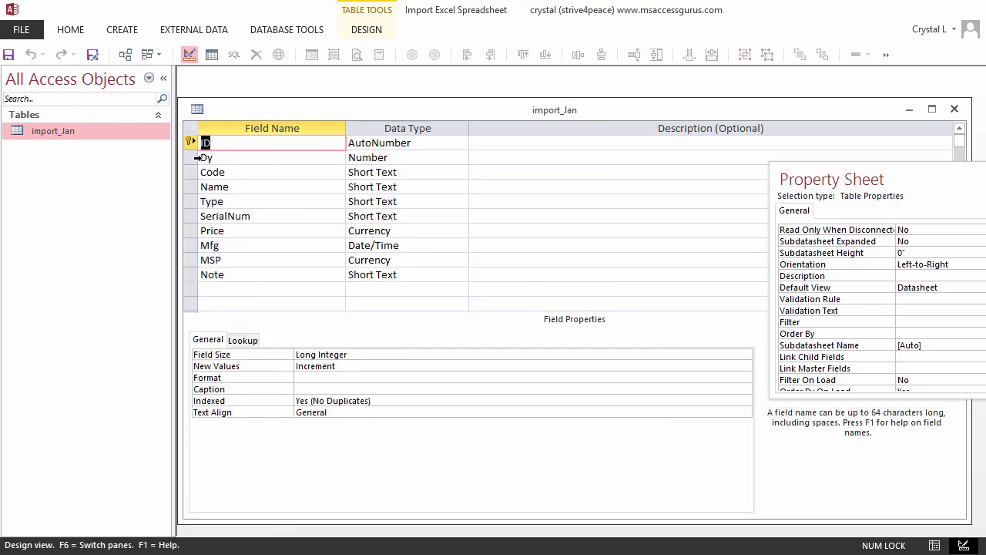
{"action": "right_click", "coordinate": [196, 157]}
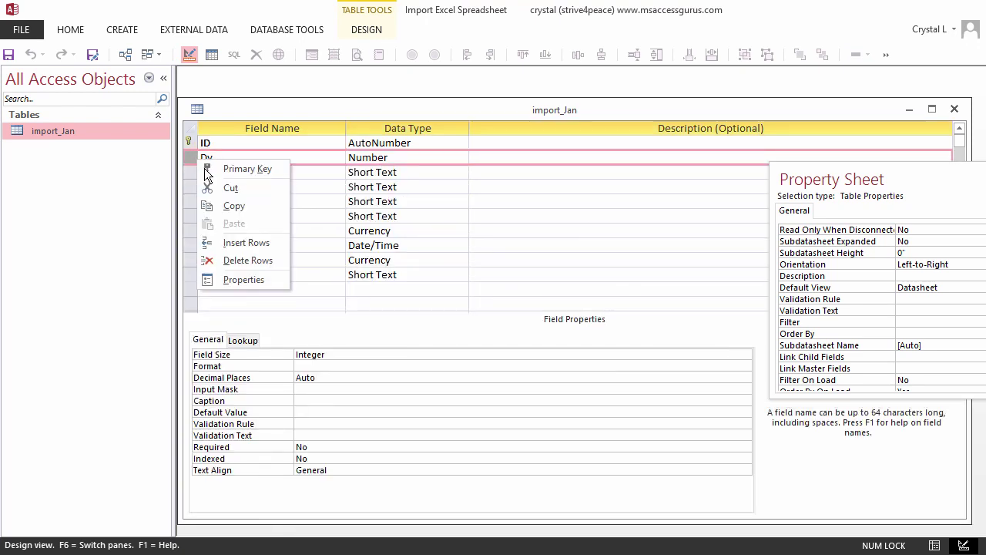
{"action": "left_click", "coordinate": [245, 241]}
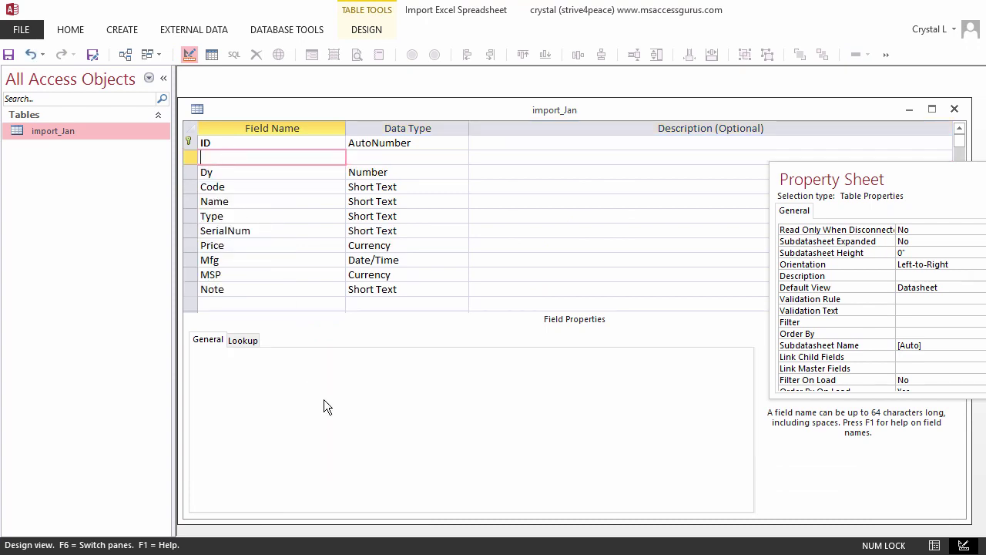
{"action": "type", "text": "dtOrder"}
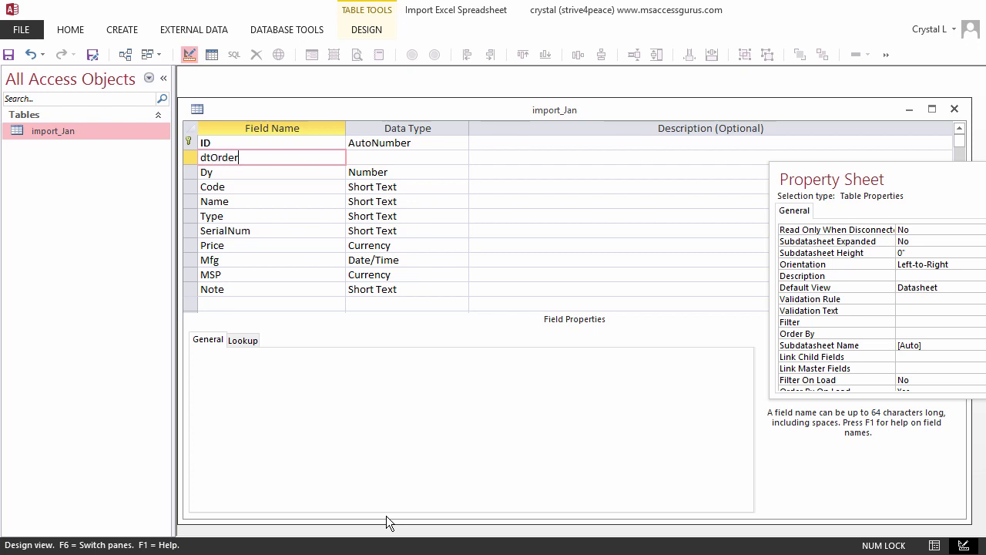
{"action": "key", "text": "Tab"}
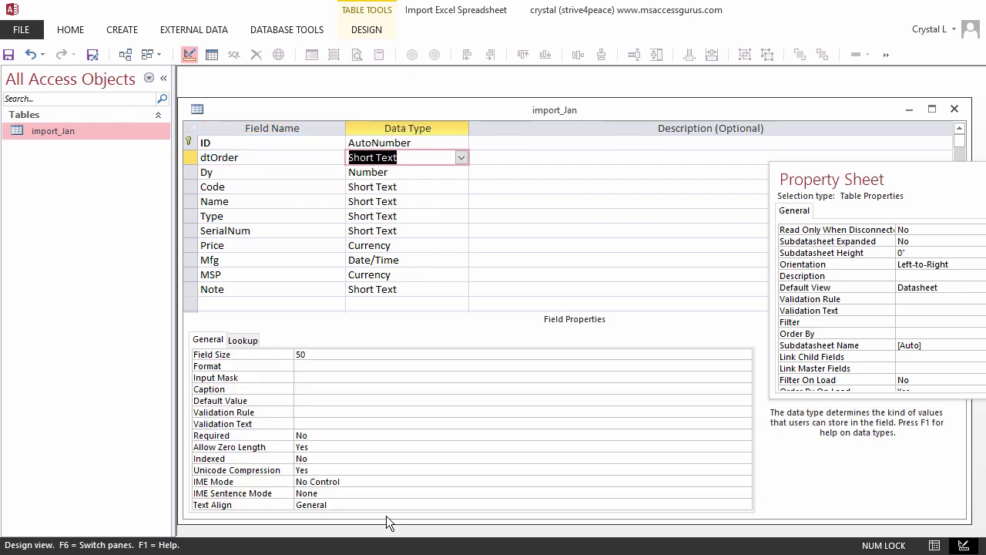
{"action": "type", "text": "date/Time"}
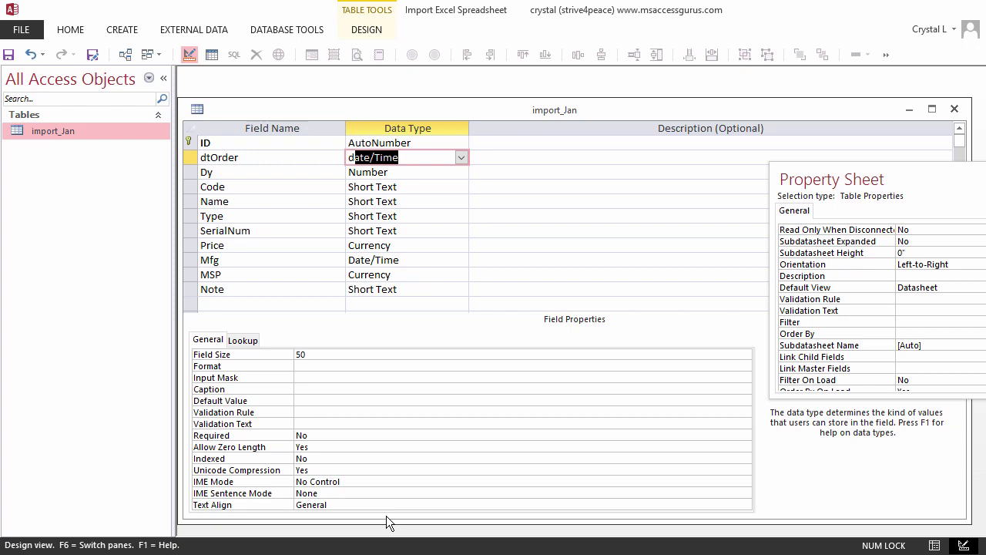
{"action": "key", "text": "Tab"}
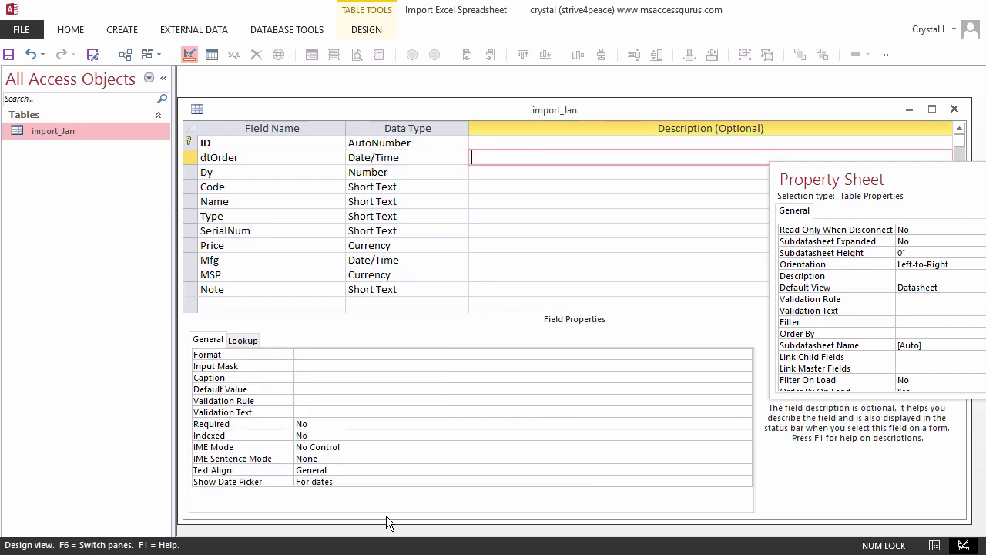
{"action": "type", "text": "date order was taken"}
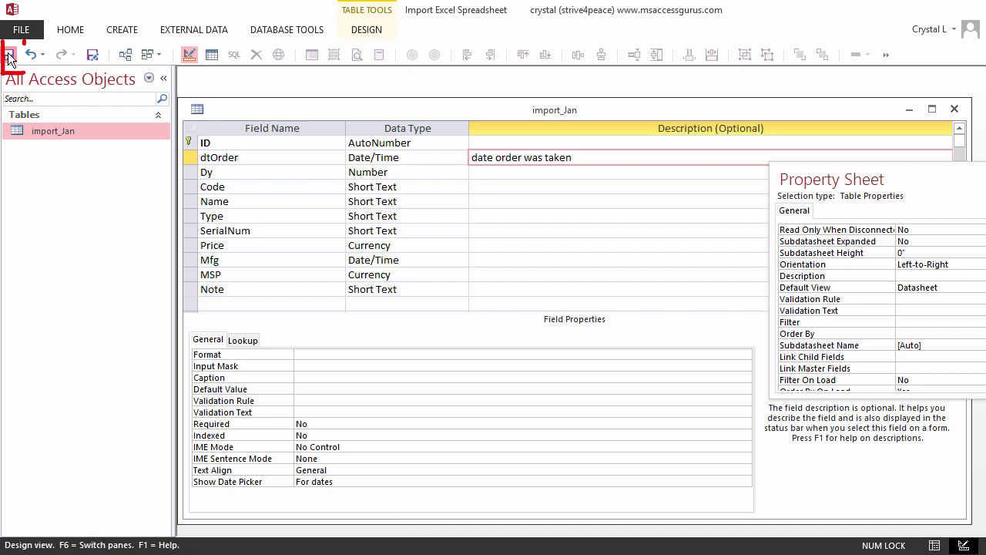
- Save the table design, show the datasheet, and move the dtOrder column between ID and Dy
{"action": "left_click", "coordinate": [212, 54]}
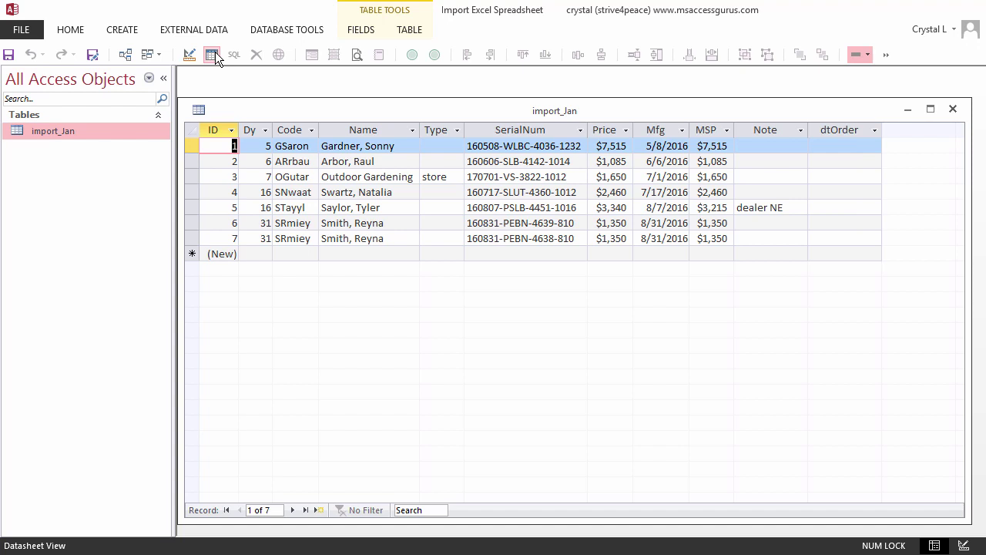
{"action": "left_click", "coordinate": [839, 130]}
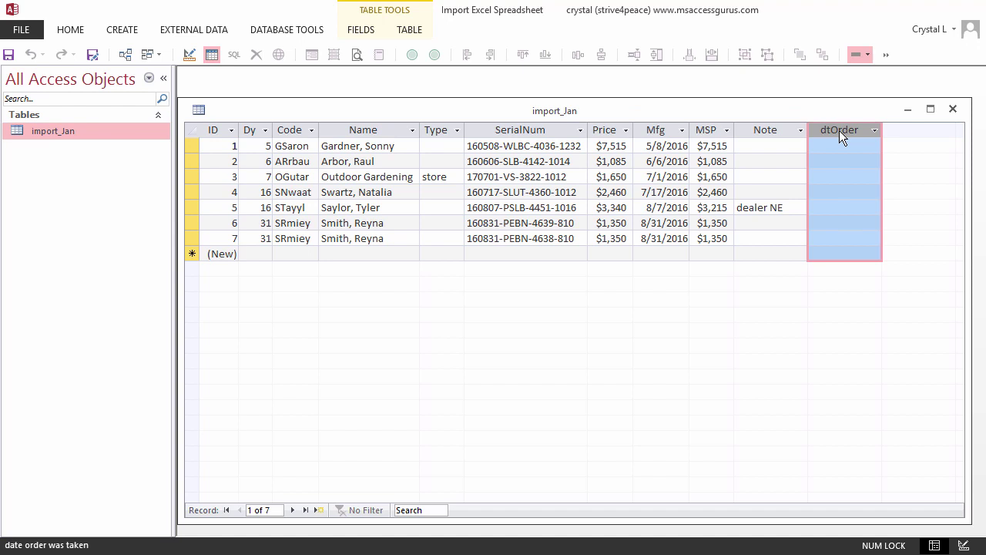
{"action": "left_click_drag", "start_coordinate": [840, 130], "coordinate": [255, 134]}
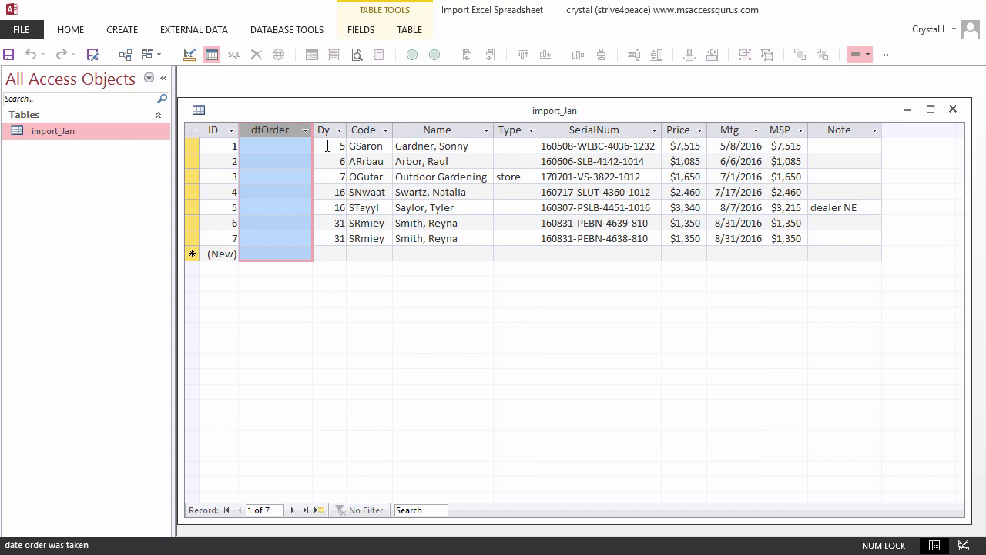
- Enter the order dates 1/5/2018 and 1/6/2018 in dtOrder for the first two records
{"action": "left_click", "coordinate": [256, 147]}
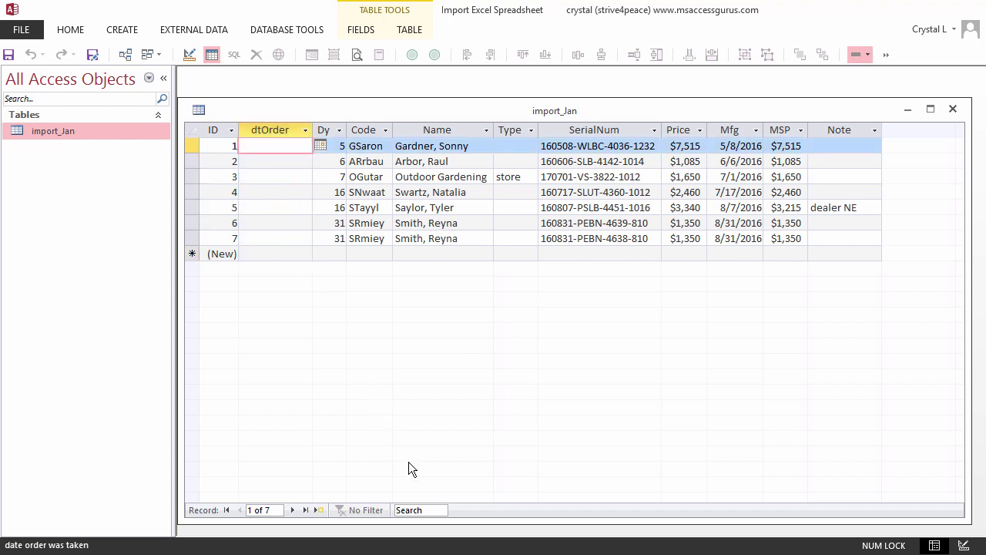
{"action": "type", "text": "1/5/2018"}
{"action": "key", "text": "Down"}
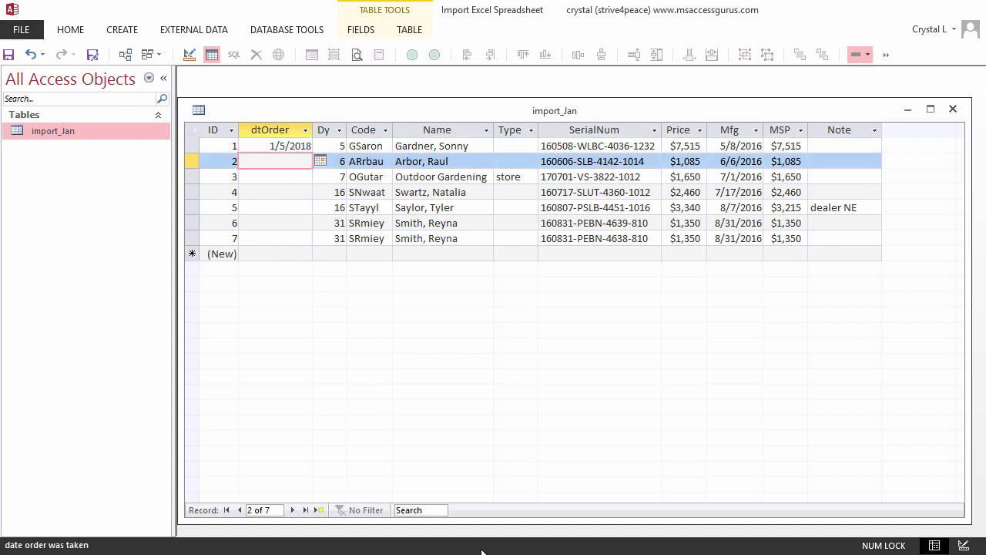
{"action": "type", "text": "1/6/2018"}
{"action": "key", "text": "Down"}
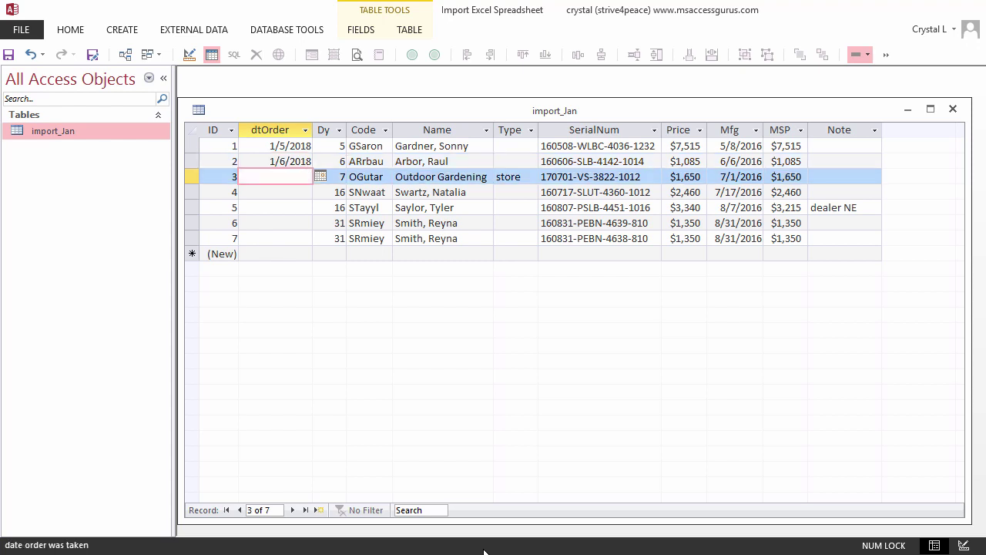
- Create a query design based on import_Jan, enlarge its field list to show all fields, and add Dy to the grid
{"action": "left_click", "coordinate": [128, 34]}
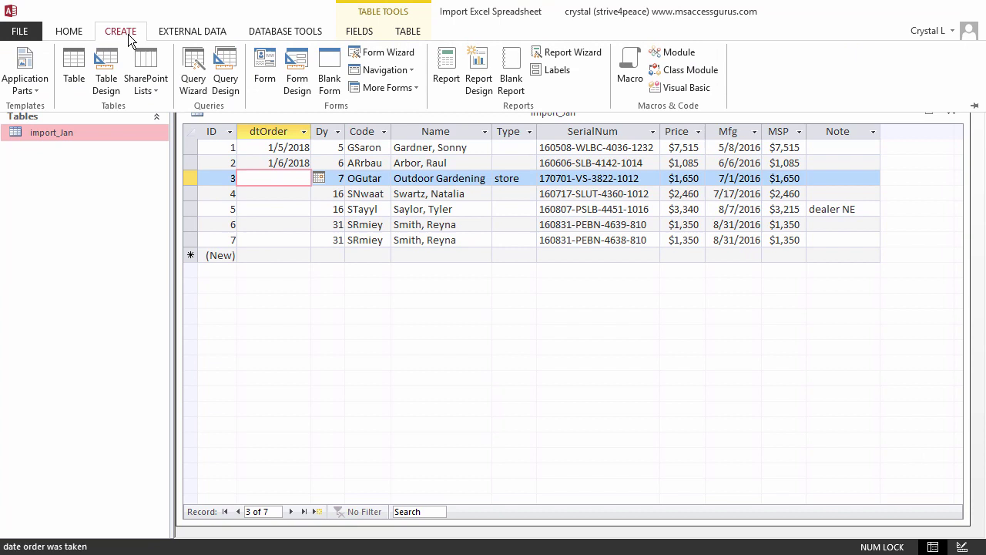
{"action": "left_click", "coordinate": [227, 76]}
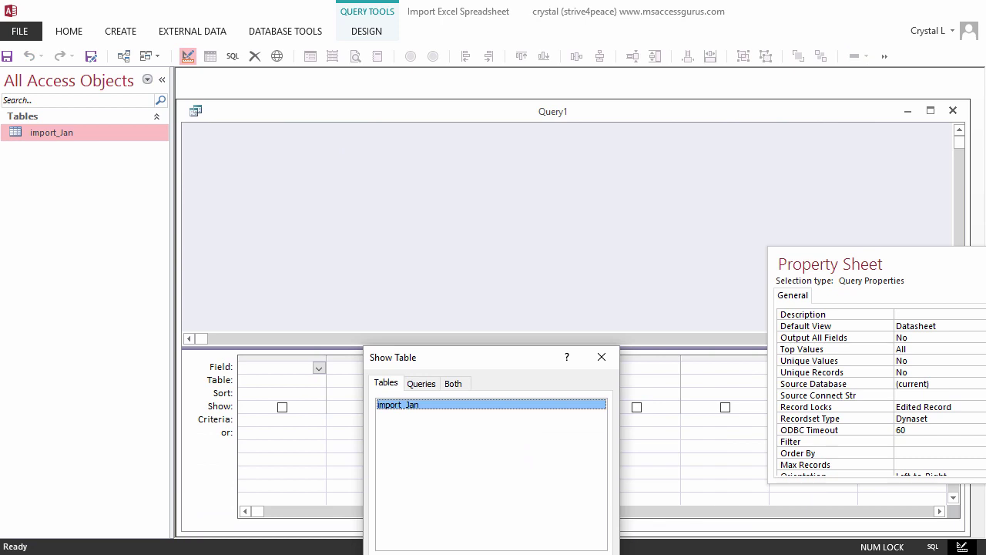
{"action": "left_click", "coordinate": [568, 532]}
{"action": "left_click_drag", "start_coordinate": [66, 135], "coordinate": [240, 140]}
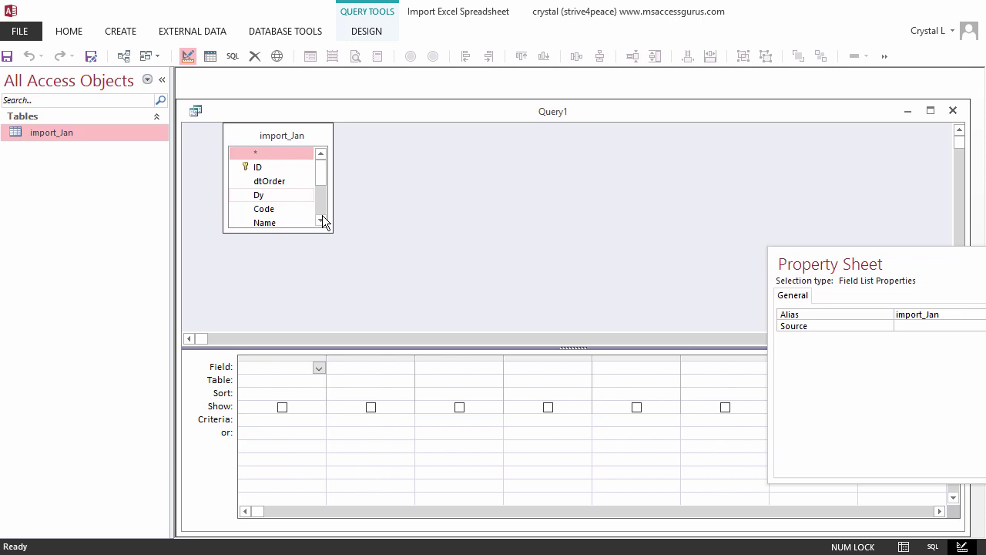
{"action": "left_click_drag", "start_coordinate": [332, 230], "coordinate": [337, 319]}
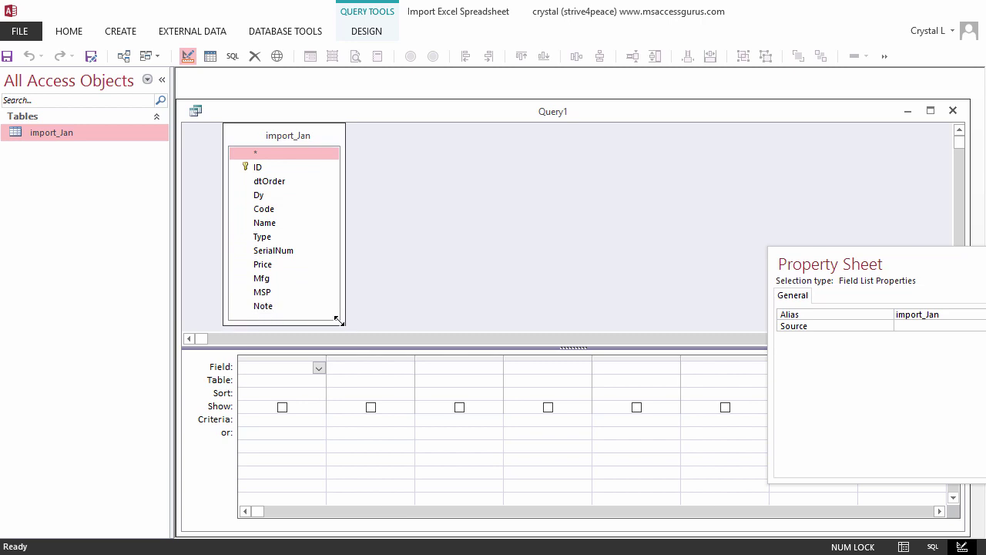
{"action": "double_click", "coordinate": [259, 196]}
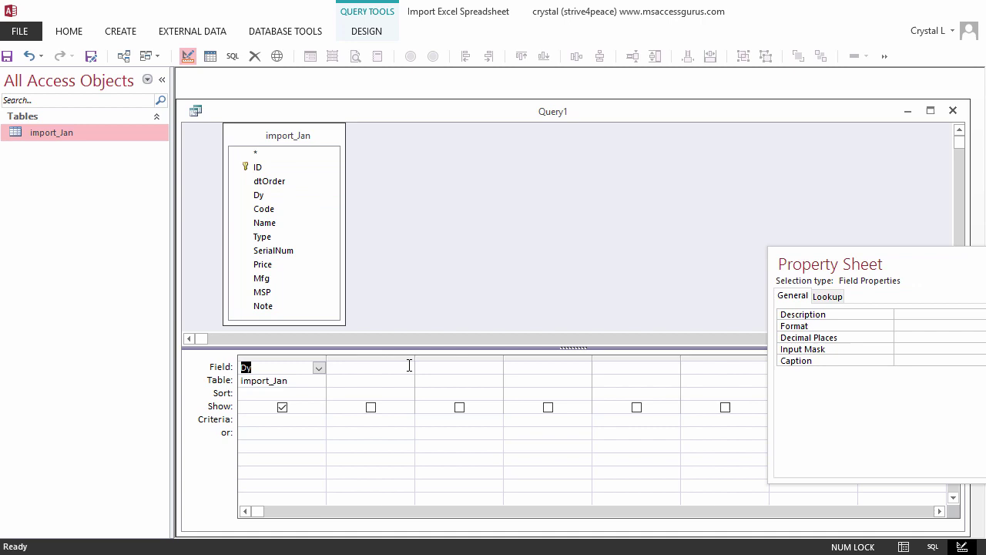
- Start a calculated field dtOrder in the widened second grid column and open it in the Expression Builder with enlarged text
{"action": "left_click_drag", "start_coordinate": [414, 356], "coordinate": [478, 356]}
{"action": "left_click", "coordinate": [352, 367]}
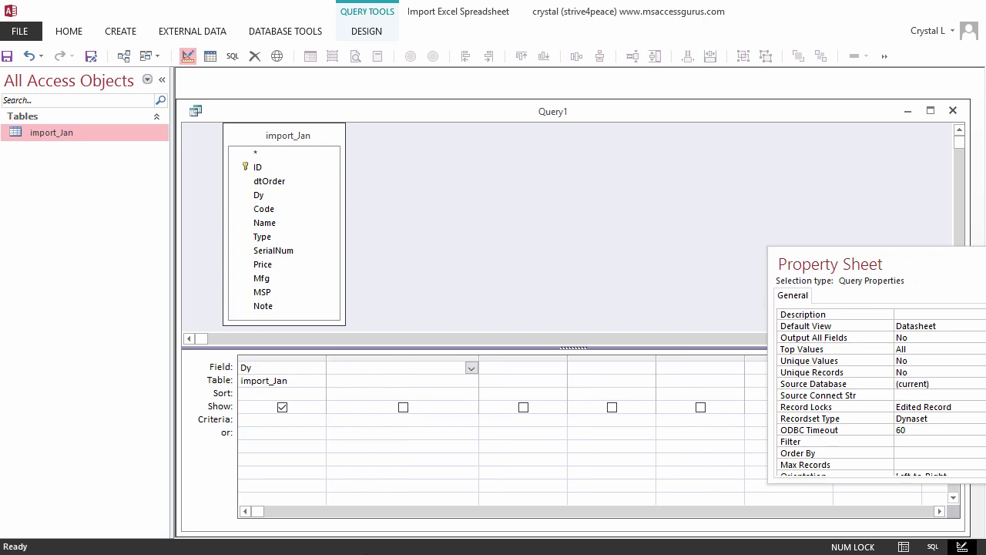
{"action": "type", "text": "dtOrder: da"}
{"action": "key", "text": "ctrl+F2"}
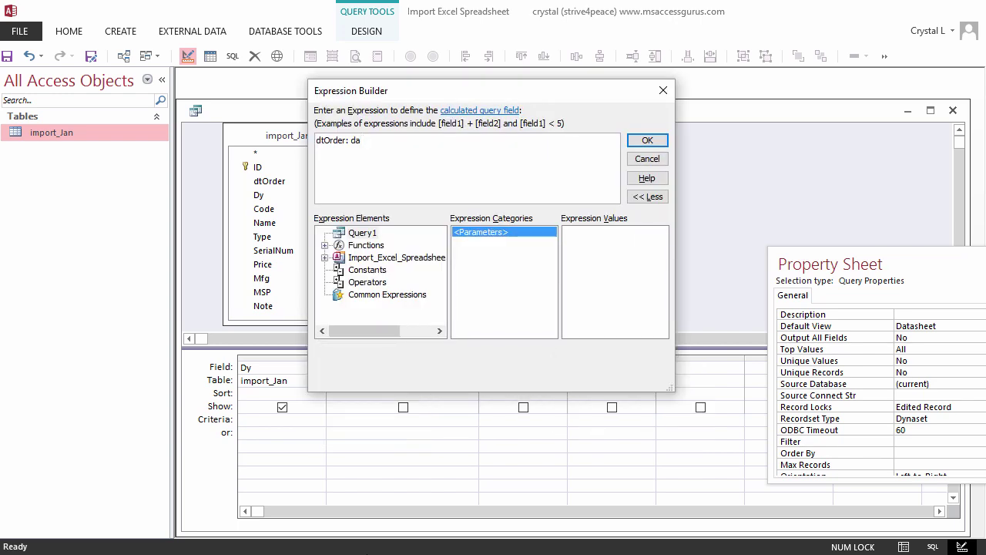
{"action": "scroll", "coordinate": [479, 176], "scroll_direction": "up", "scroll_amount": 2}
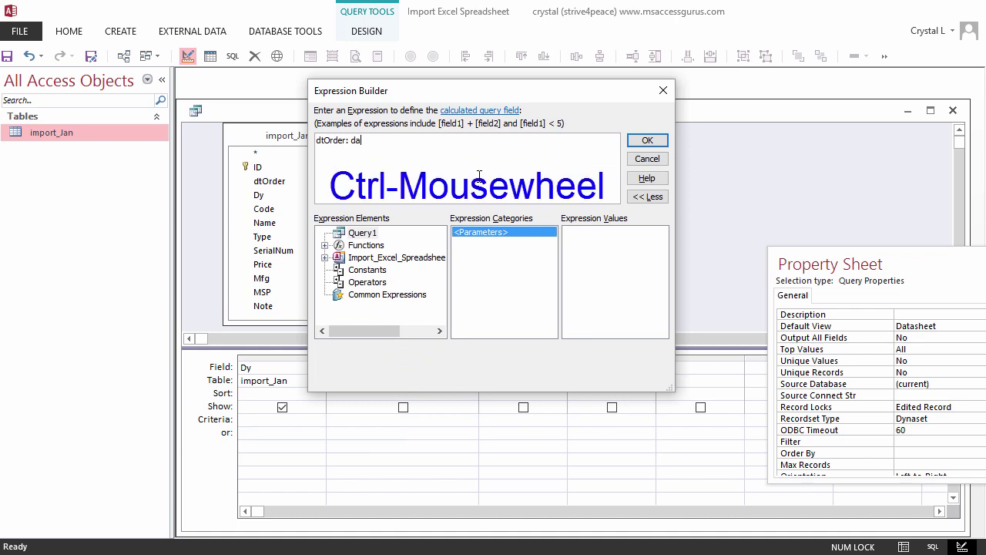
{"action": "scroll", "coordinate": [480, 176], "scroll_direction": "up", "scroll_amount": 2}
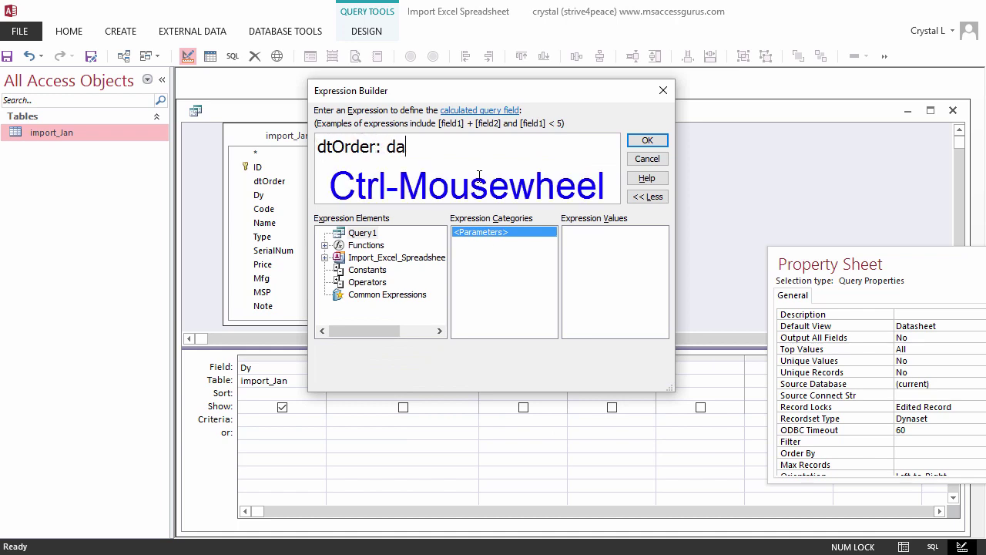
{"action": "scroll", "coordinate": [479, 176], "scroll_direction": "up", "scroll_amount": 1, "text": "ctrl"}
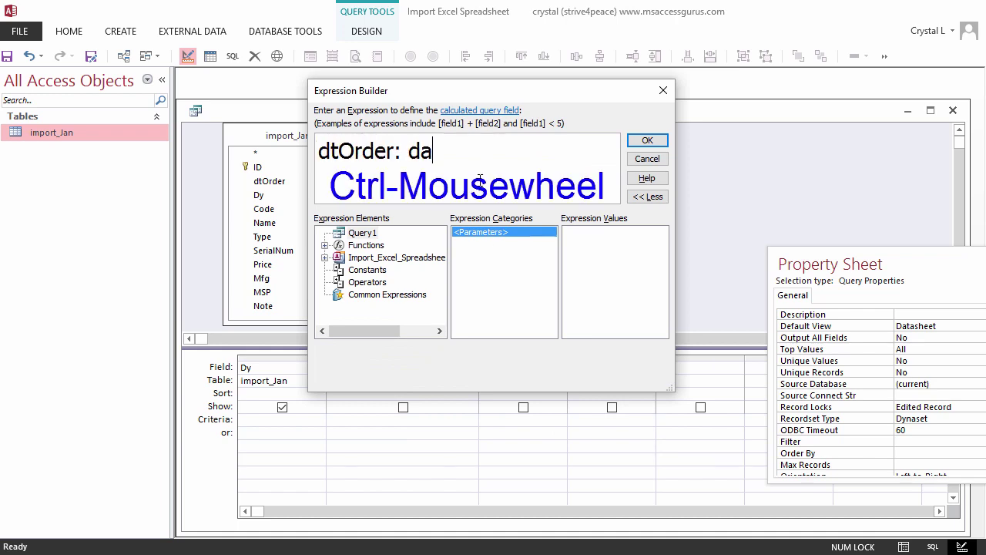
{"action": "scroll", "coordinate": [479, 176], "scroll_direction": "up", "scroll_amount": 2, "text": "ctrl"}
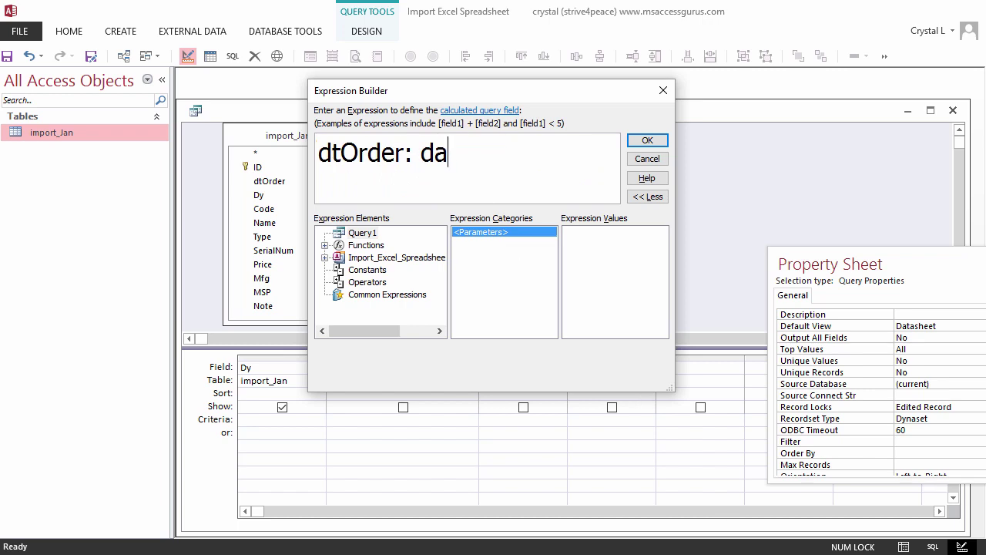
- Complete the dtOrder expression as DateSerial(2018,1,[Dy]) and show the query's datasheet
{"action": "type", "text": "tseri"}
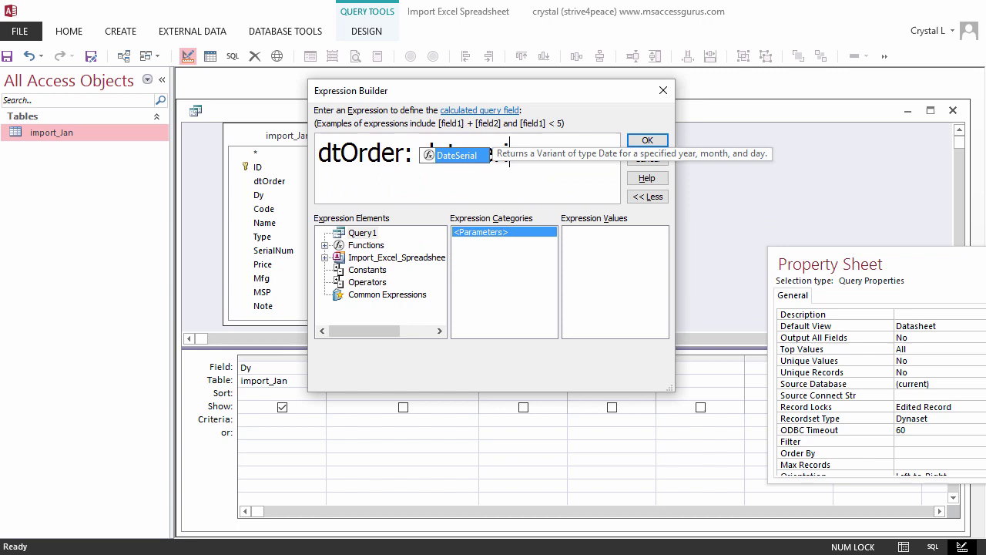
{"action": "type", "text": "("}
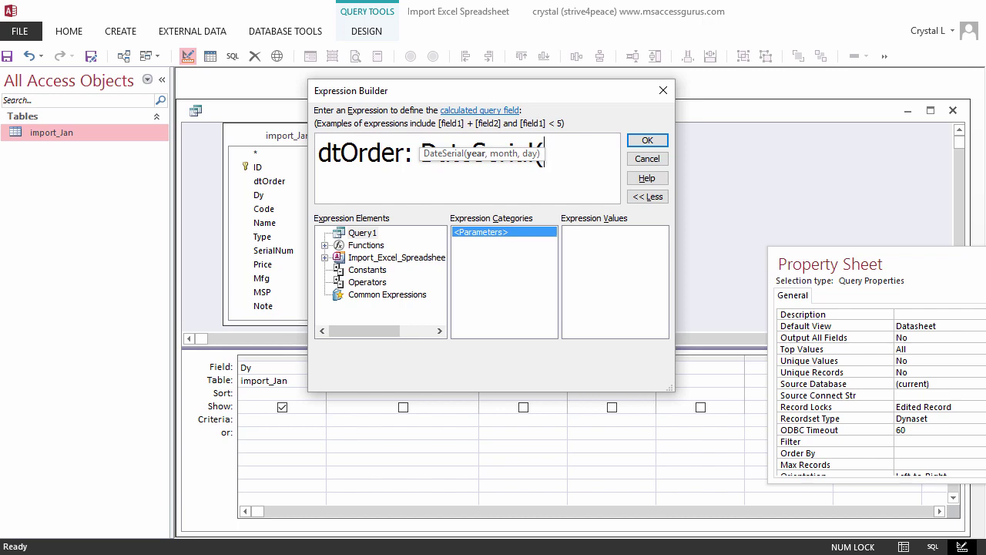
{"action": "type", "text": "2018"}
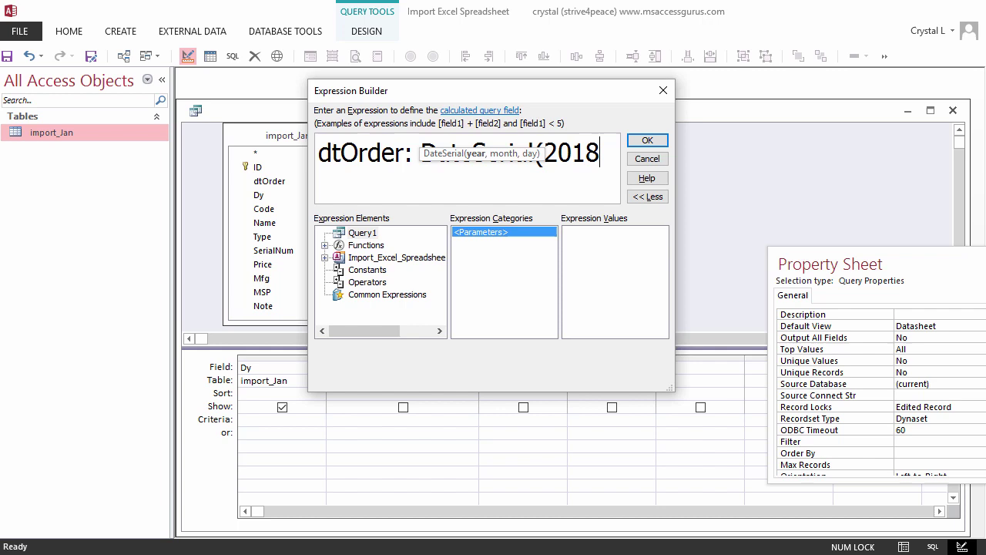
{"action": "type", "text": ","}
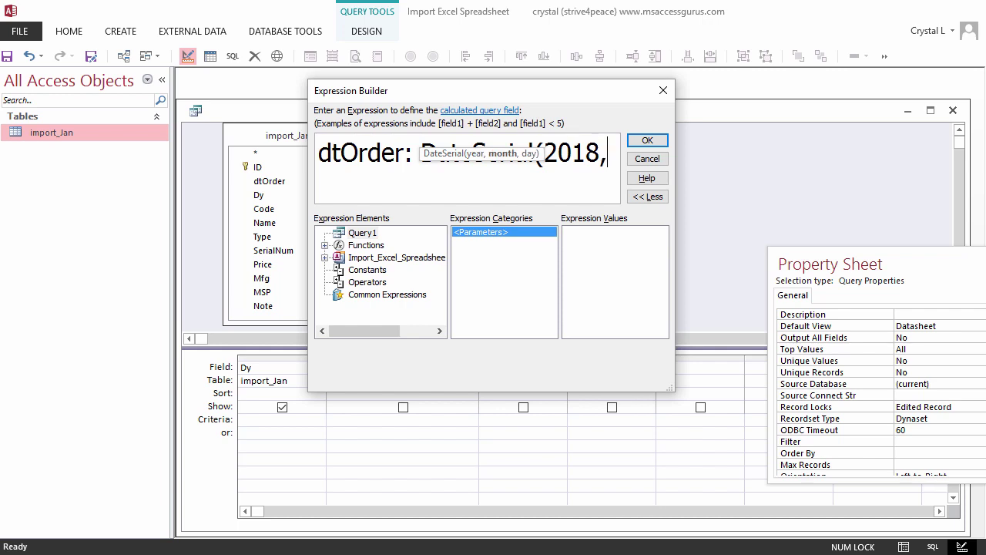
{"action": "type", "text": "1"}
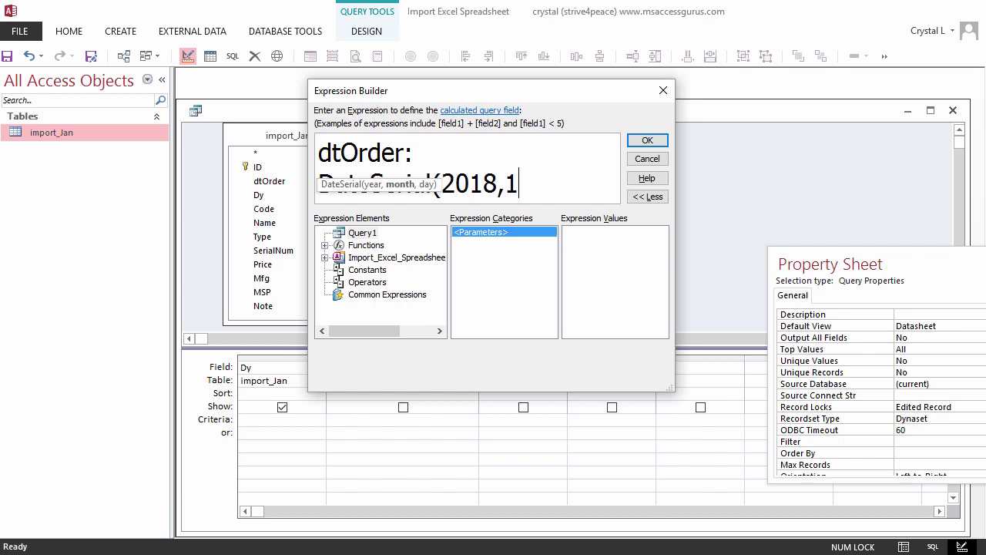
{"action": "type", "text": ",[Dy]"}
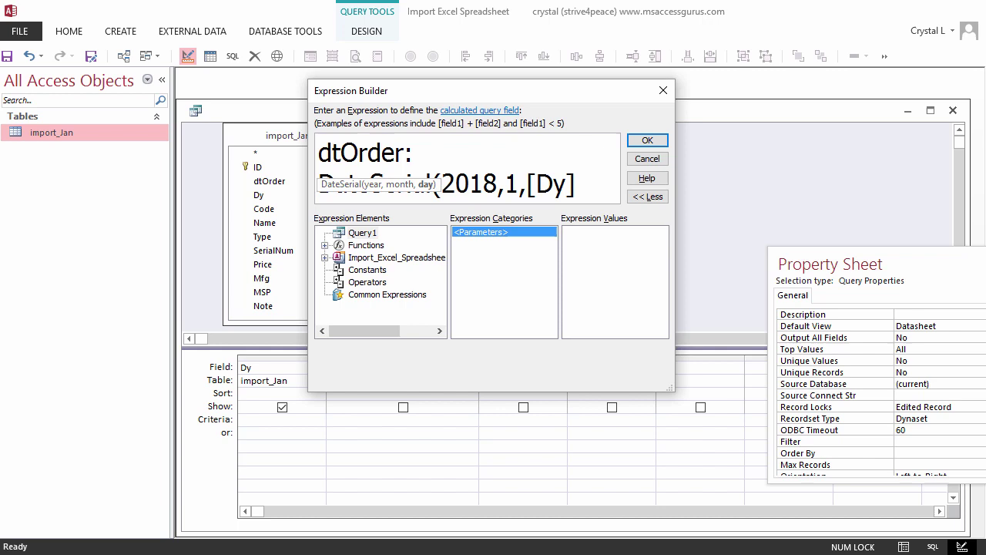
{"action": "type", "text": ")"}
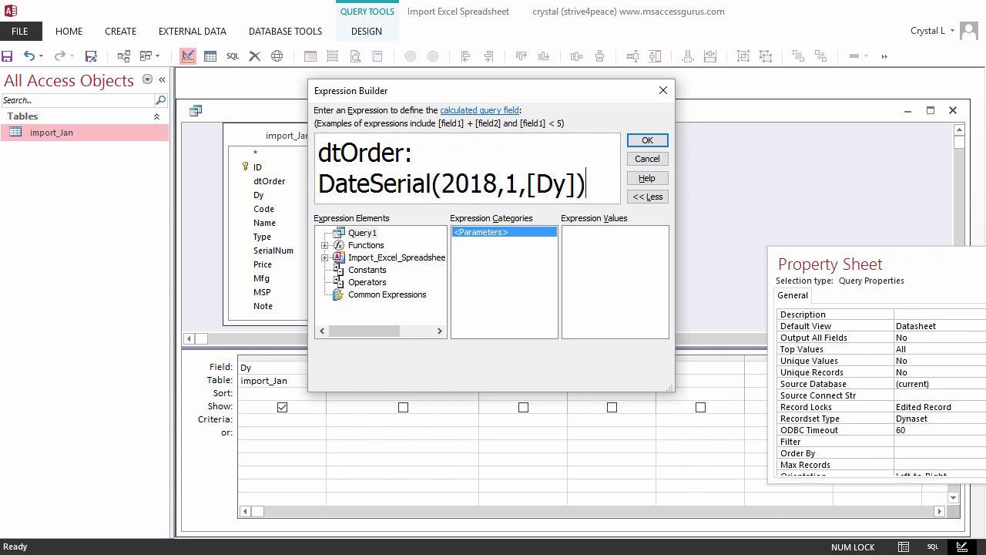
{"action": "key", "text": "Return"}
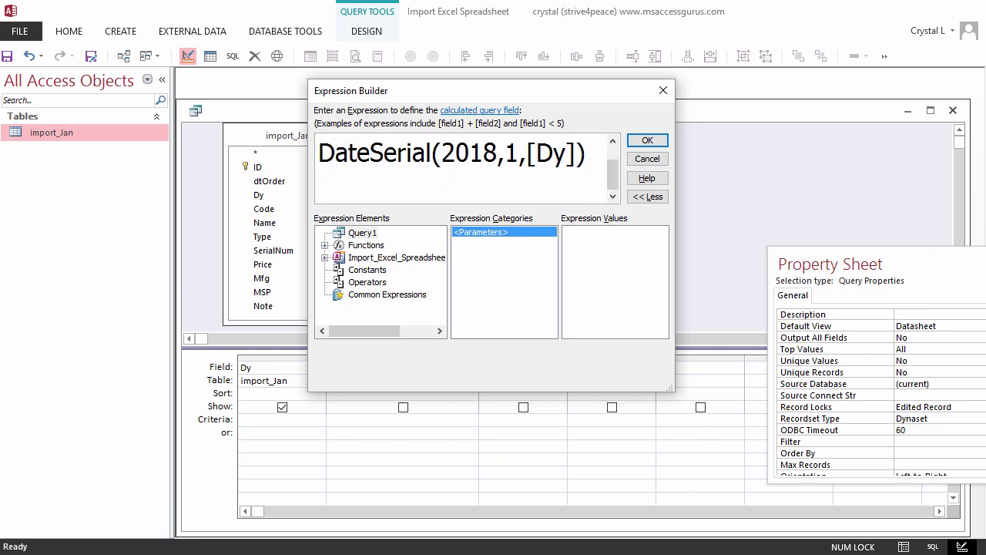
{"action": "left_click", "coordinate": [660, 141]}
{"action": "left_click", "coordinate": [210, 56]}
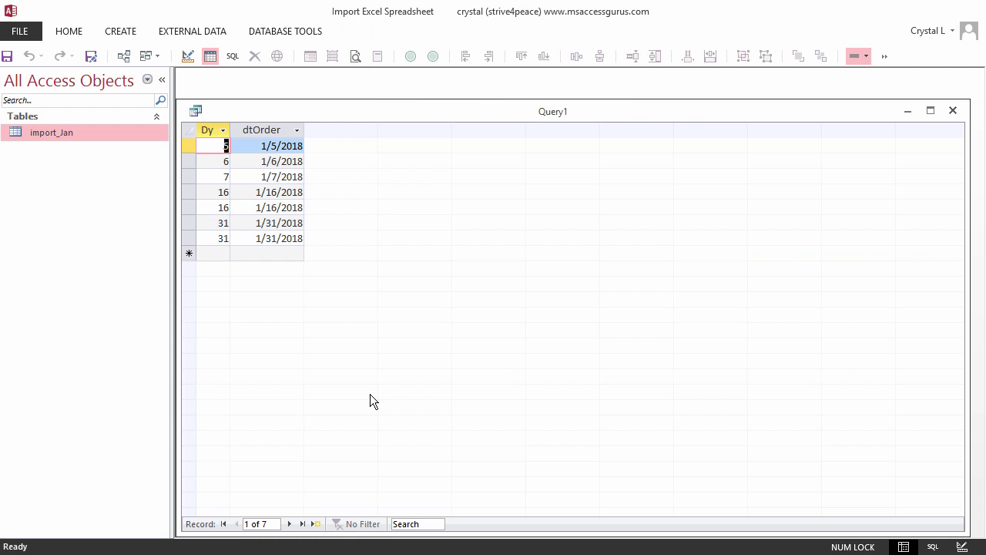
- Return to the query design and add the table's dtOrder field to the grid with the criterion Is Null
{"action": "left_click", "coordinate": [186, 55]}
{"action": "double_click", "coordinate": [269, 182]}
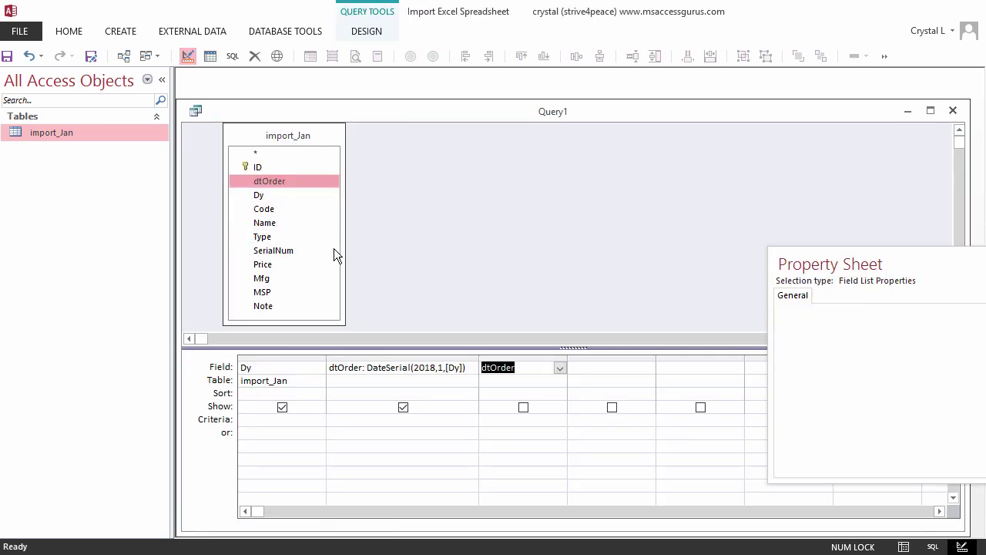
{"action": "left_click", "coordinate": [494, 424]}
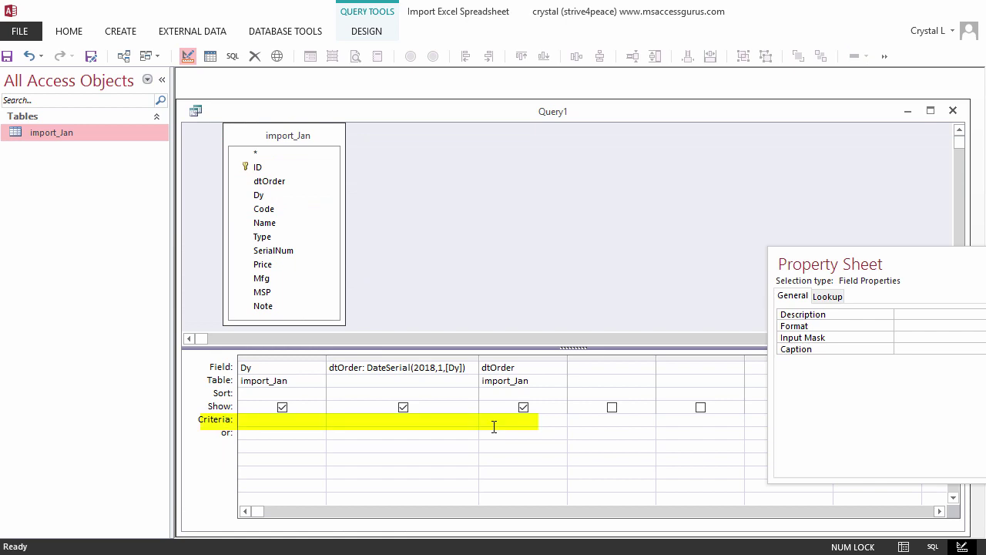
{"action": "type", "text": "is null"}
- Rename the calculated column to dtOrderCalc, fit its width, and show the filtered query's datasheet
{"action": "left_click", "coordinate": [363, 368]}
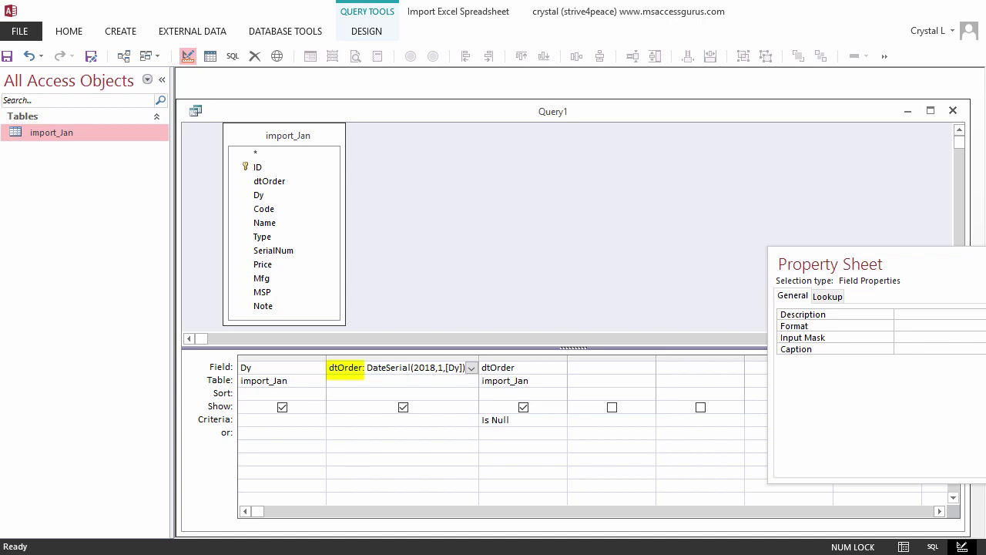
{"action": "type", "text": "Calc"}
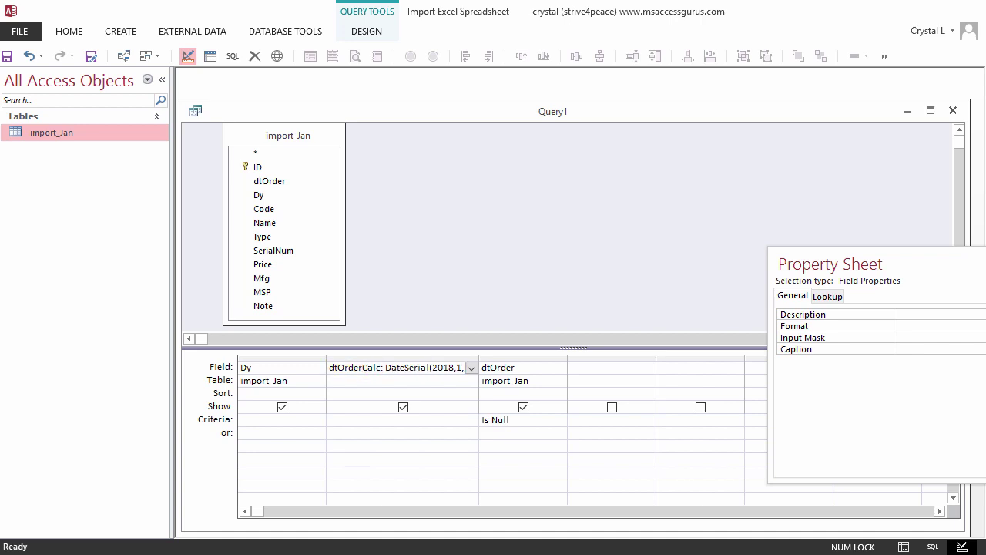
{"action": "double_click", "coordinate": [479, 357]}
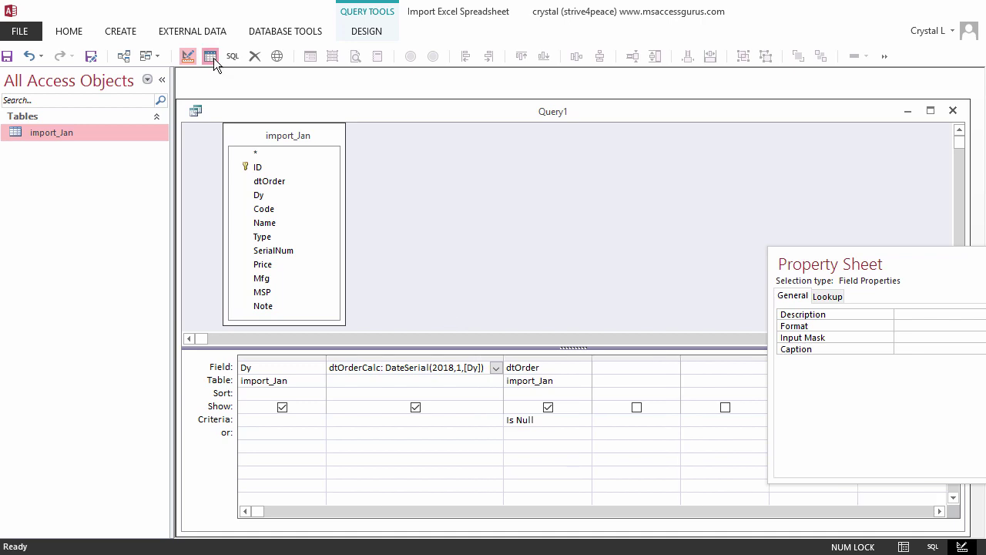
{"action": "left_click", "coordinate": [211, 56]}
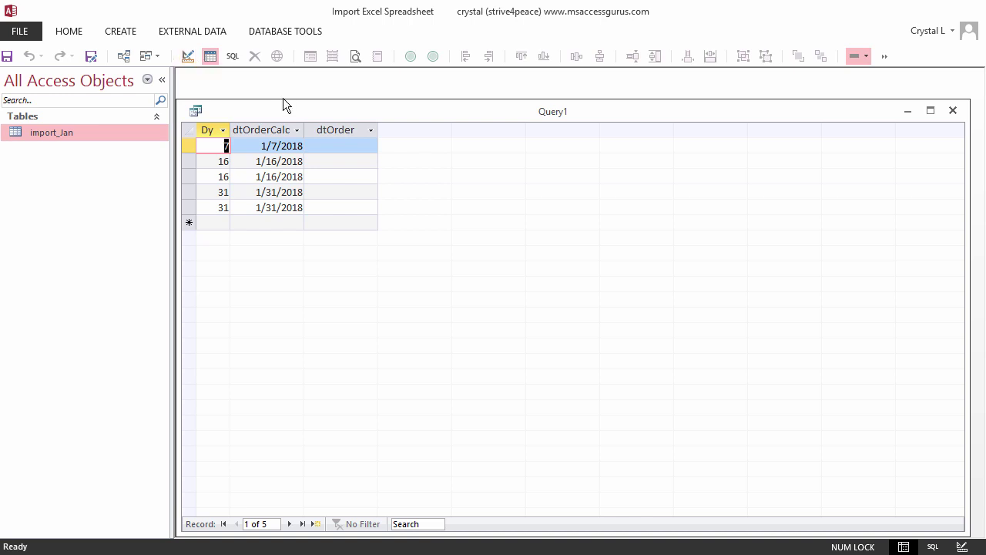
{"action": "left_click_drag", "start_coordinate": [280, 99], "coordinate": [266, 83]}
- Convert the query to an update query and set dtOrder to update to the copied expression DateSerial(2018,1,[Dy])
{"action": "left_click", "coordinate": [187, 57]}
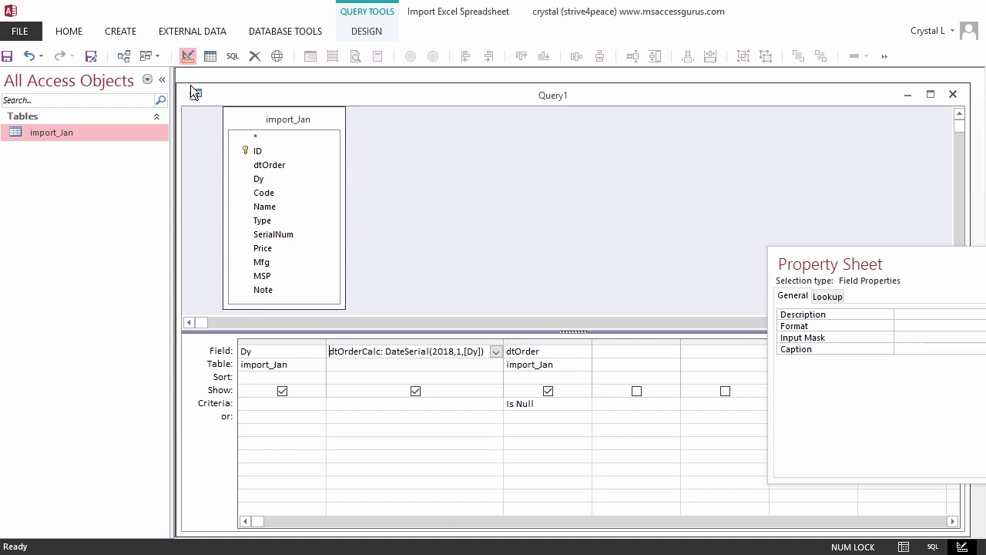
{"action": "left_click", "coordinate": [359, 31]}
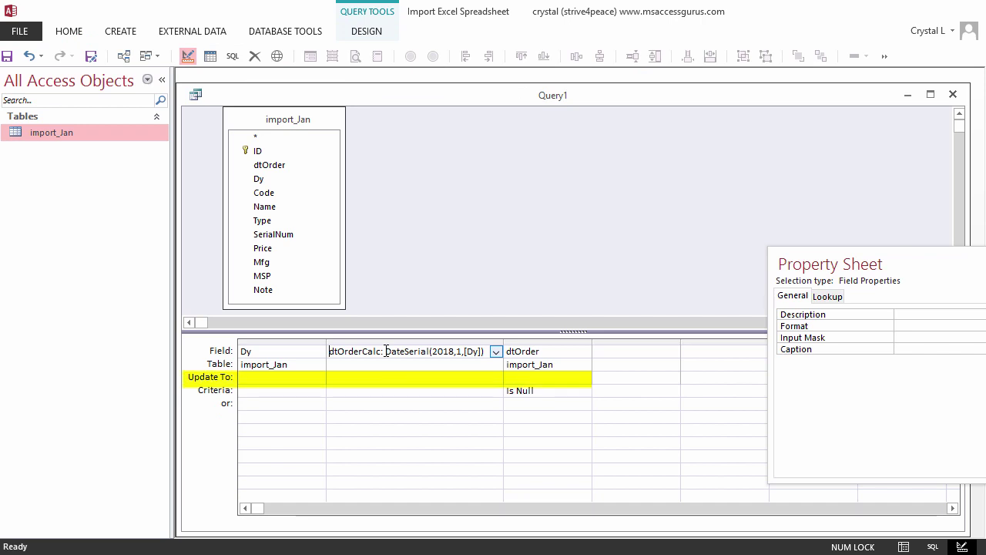
{"action": "left_click_drag", "start_coordinate": [386, 352], "coordinate": [495, 350]}
{"action": "key", "text": "ctrl+c"}
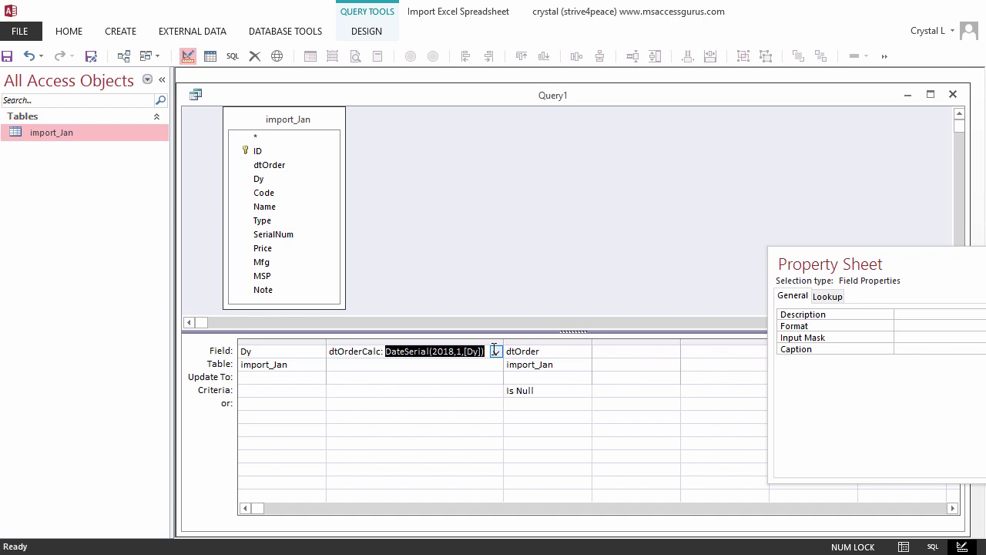
{"action": "left_click", "coordinate": [528, 378]}
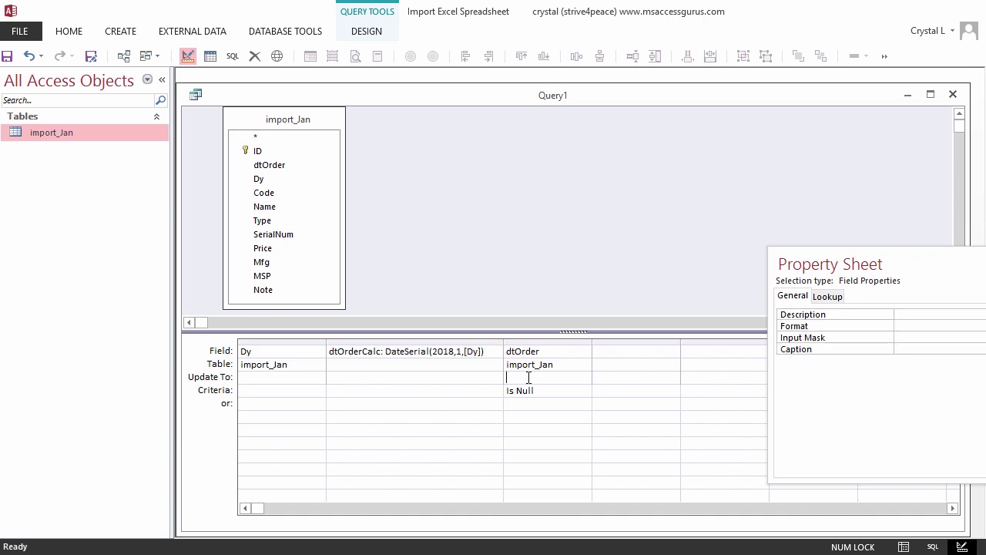
{"action": "key", "text": "ctrl+v"}
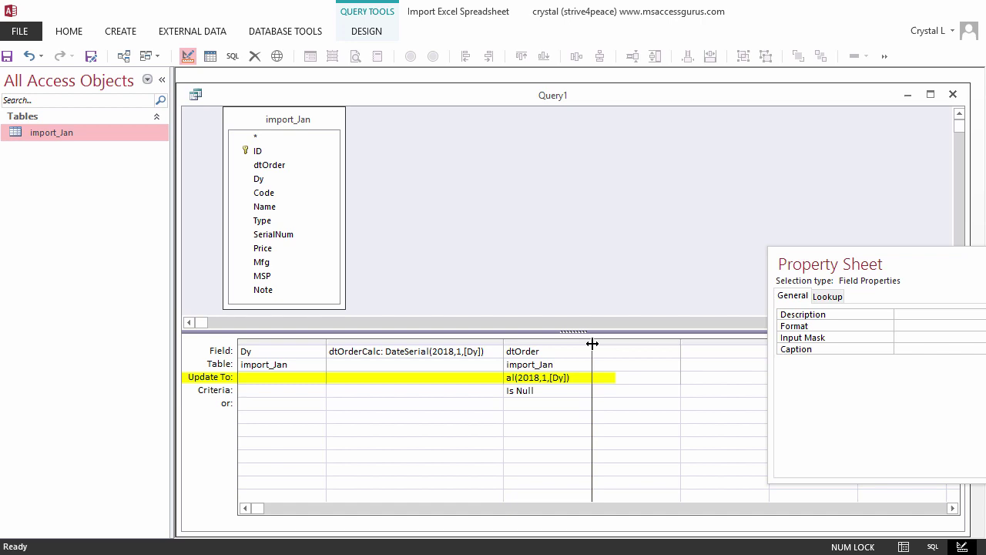
{"action": "left_click_drag", "start_coordinate": [592, 344], "coordinate": [573, 343]}
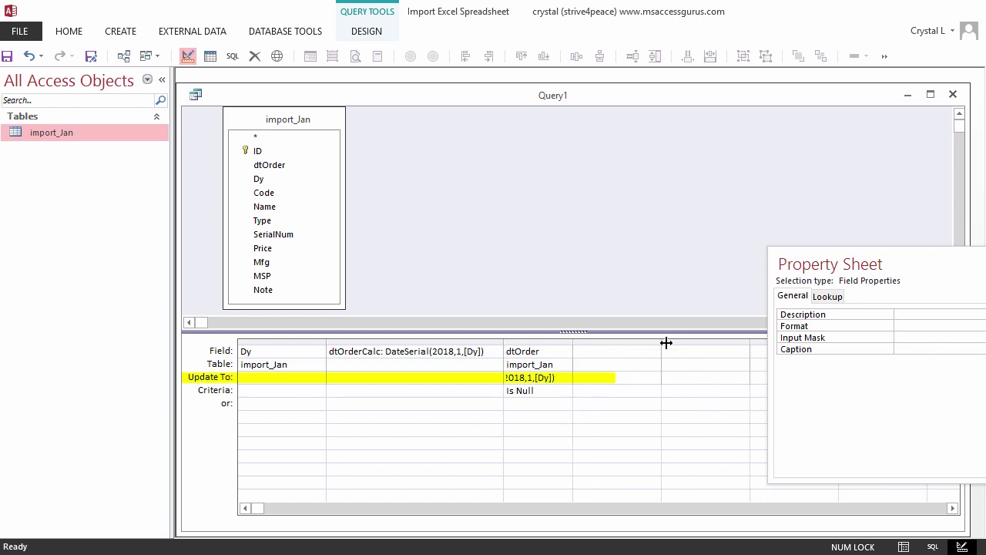
{"action": "left_click_drag", "start_coordinate": [666, 342], "coordinate": [665, 344]}
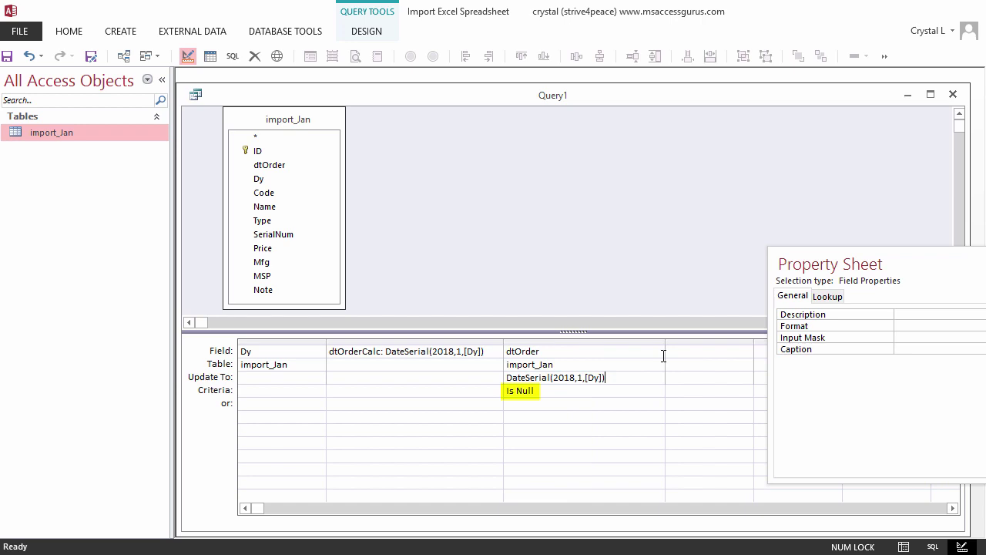
- Run the update query, accept the row updates, and bring the import_Jan datasheet forward to check the dtOrder values
{"action": "left_click", "coordinate": [356, 31]}
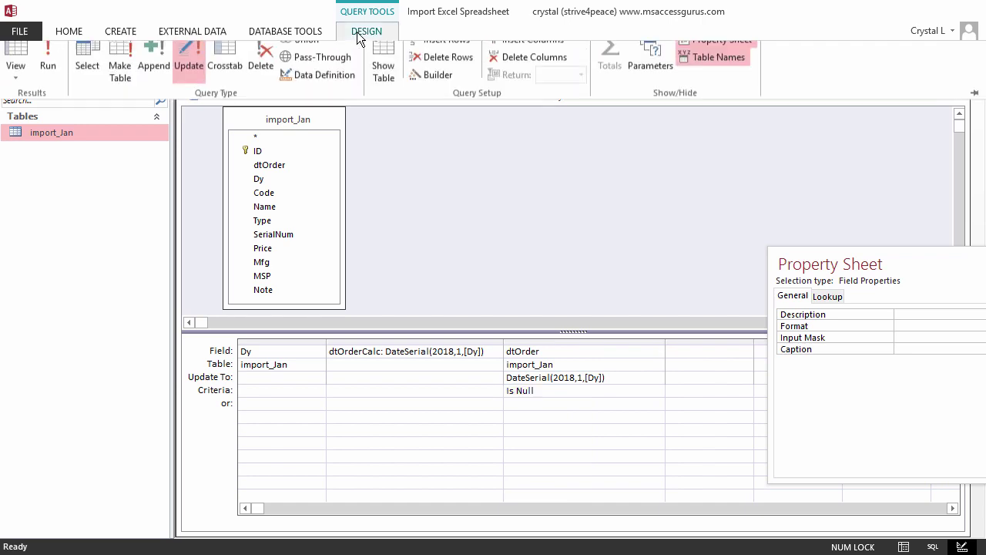
{"action": "left_click", "coordinate": [60, 75]}
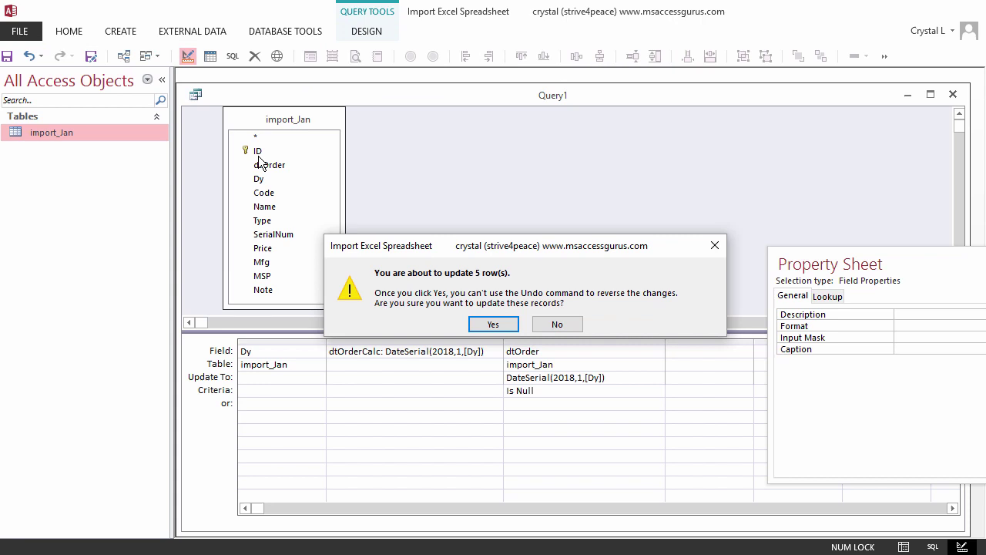
{"action": "left_click", "coordinate": [494, 324]}
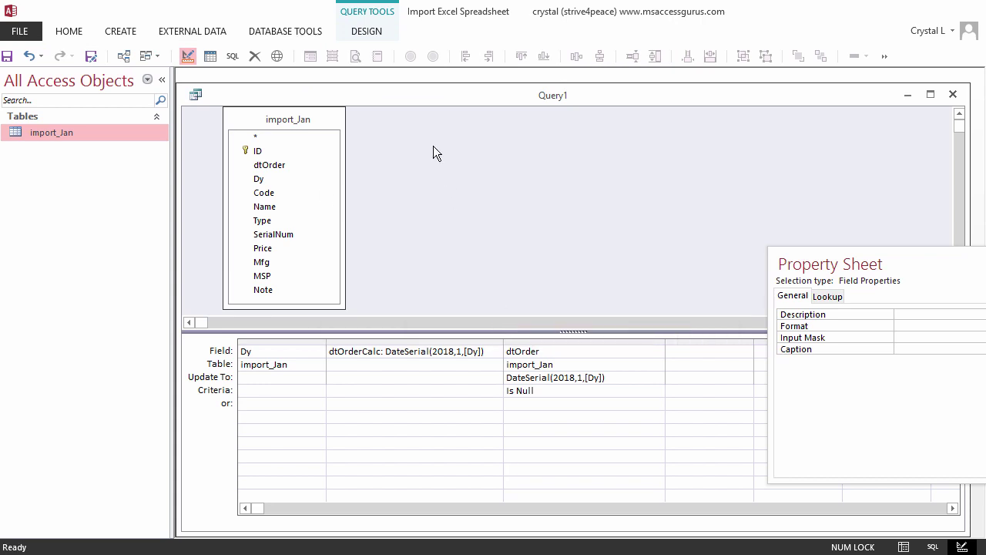
{"action": "left_click_drag", "start_coordinate": [415, 83], "coordinate": [415, 205]}
{"action": "left_click", "coordinate": [407, 110]}
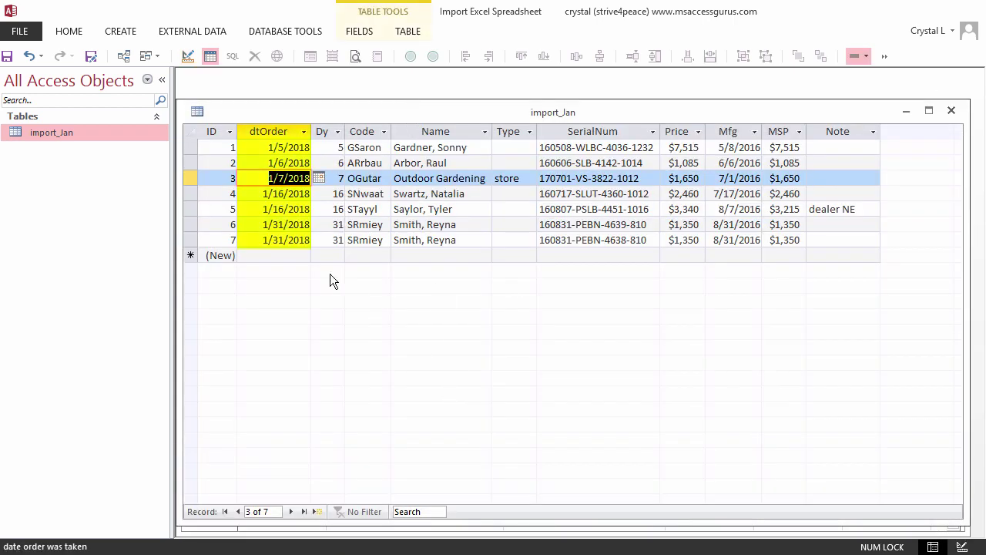
- Switch back to the query window and save the update query as qUp_import_dtOrder
{"action": "left_click", "coordinate": [158, 52]}
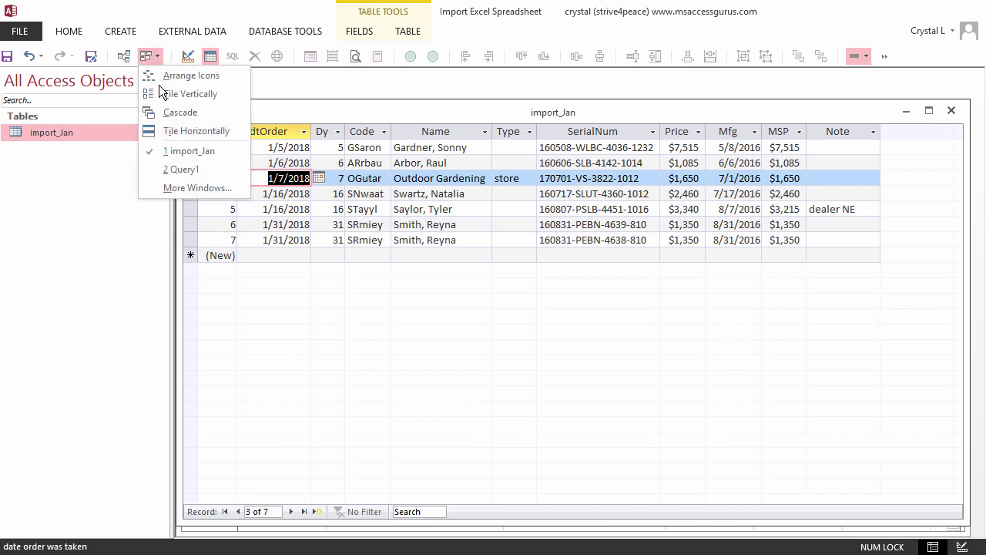
{"action": "left_click", "coordinate": [171, 167]}
{"action": "left_click", "coordinate": [90, 56]}
{"action": "type", "text": "qUp"}
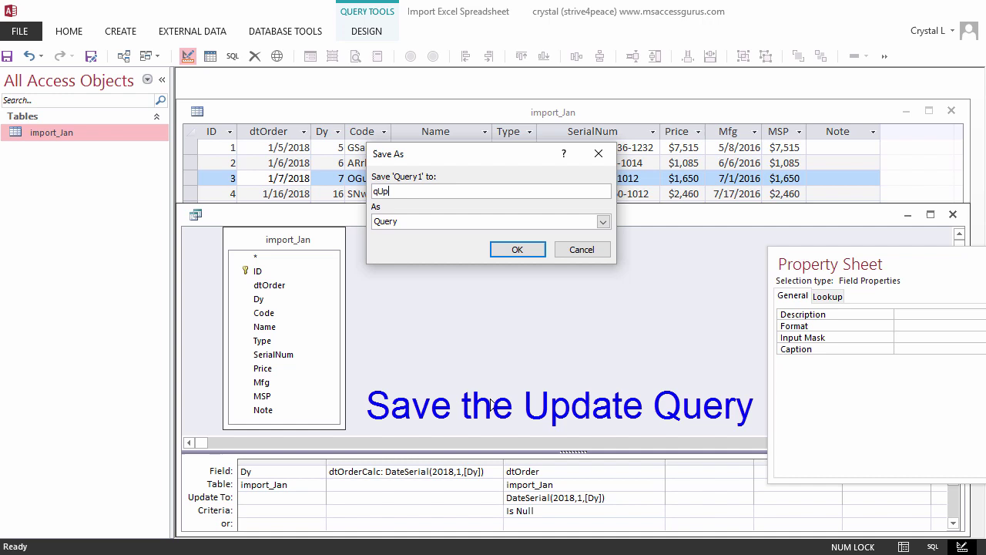
{"action": "type", "text": "_im"}
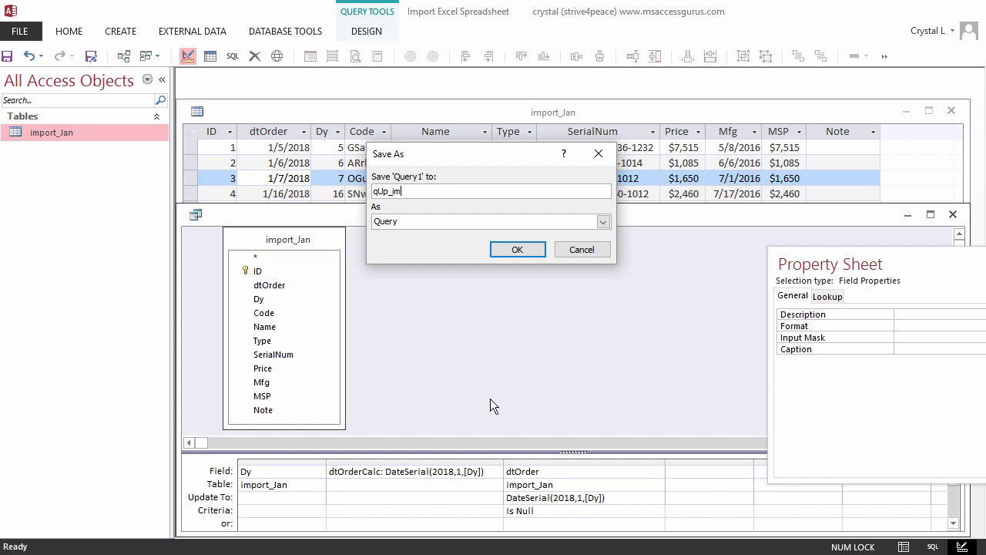
{"action": "type", "text": "port_dtOrder"}
{"action": "left_click", "coordinate": [523, 251]}
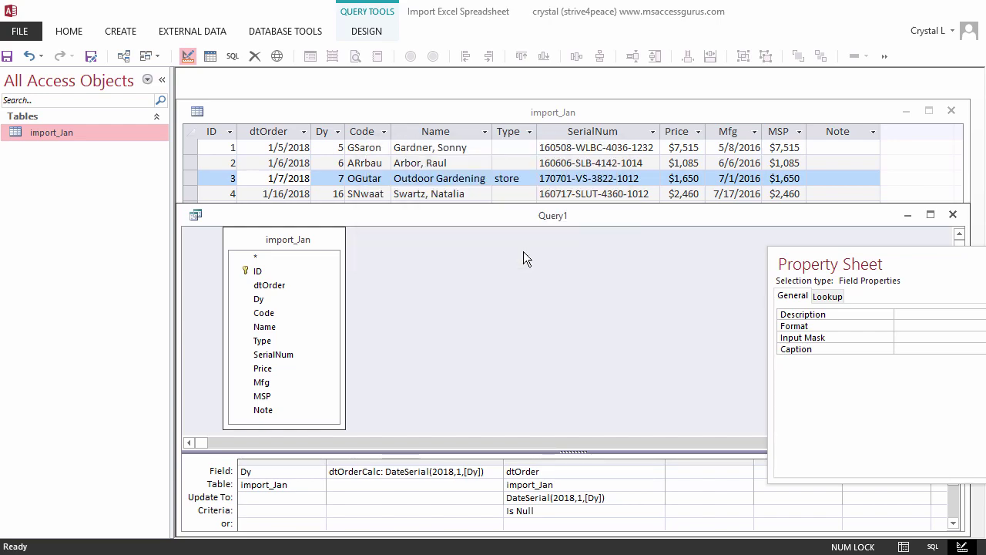